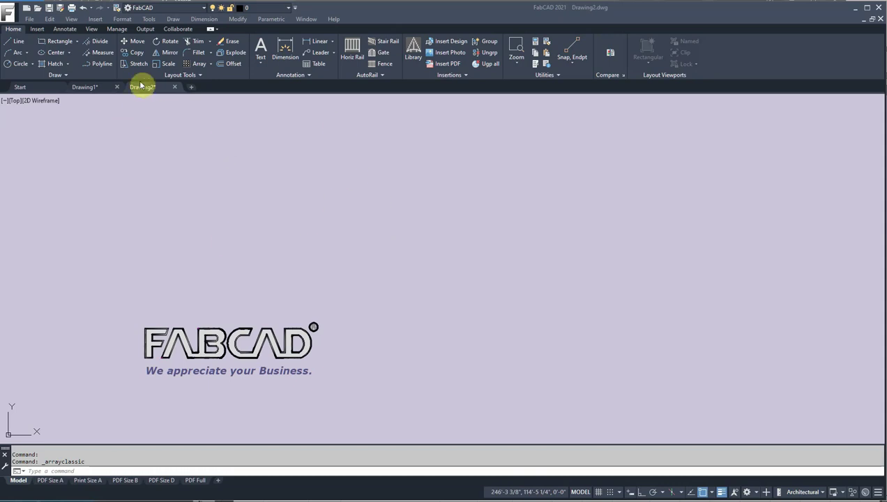
Step: Draw a circle with a diameter of 4 inches in the empty area above and beside the FABCAD logo
click(11, 64)
click(440, 276)
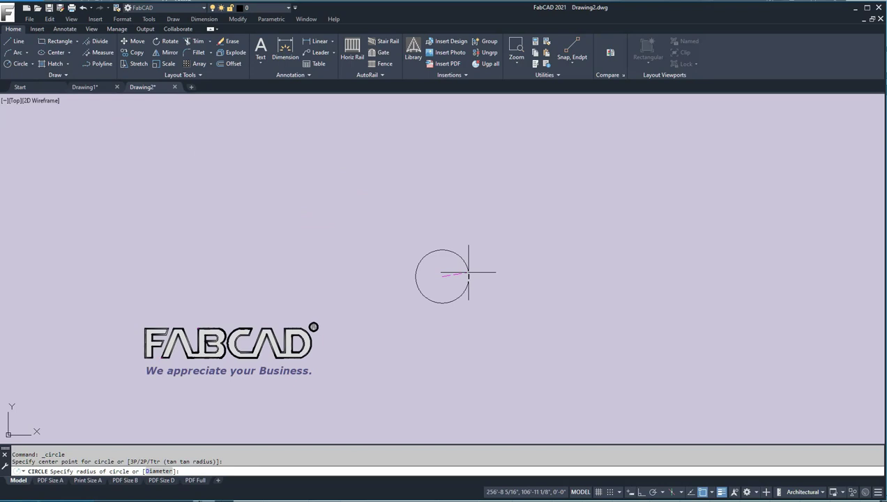
text(d)
key(Return)
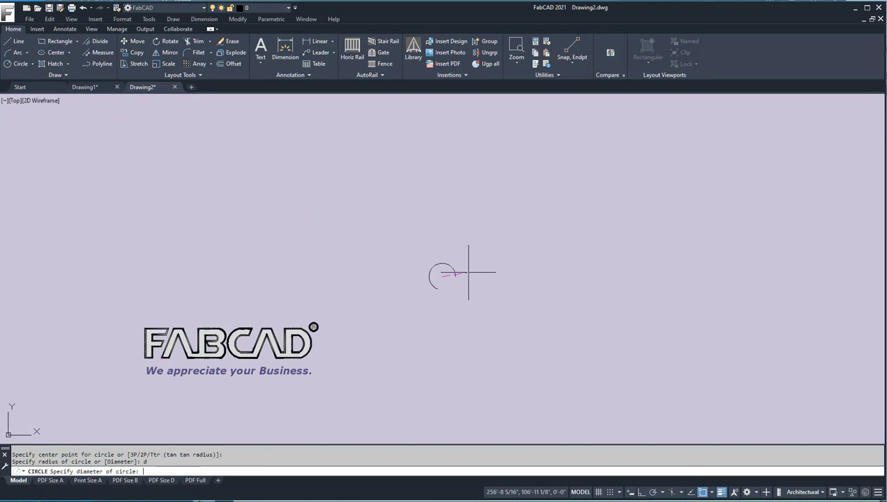
key(Return)
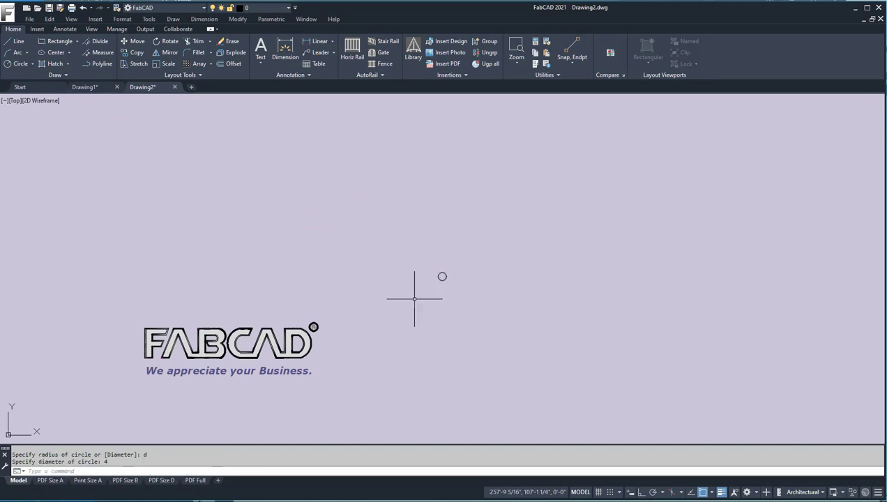
Step: Erase the FABCAD logo together with the text line beneath it
scroll(457, 277, up, 2)
scroll(453, 278, down, 2)
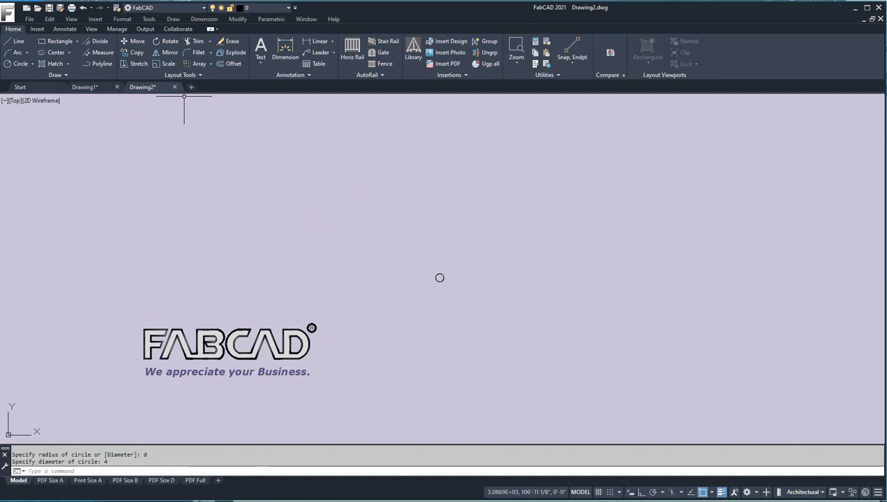
click(228, 41)
click(352, 403)
click(33, 242)
key(Return)
Step: Add a diameter dimension to the circle, placing its text outside to the upper right
scroll(370, 267, up, 4)
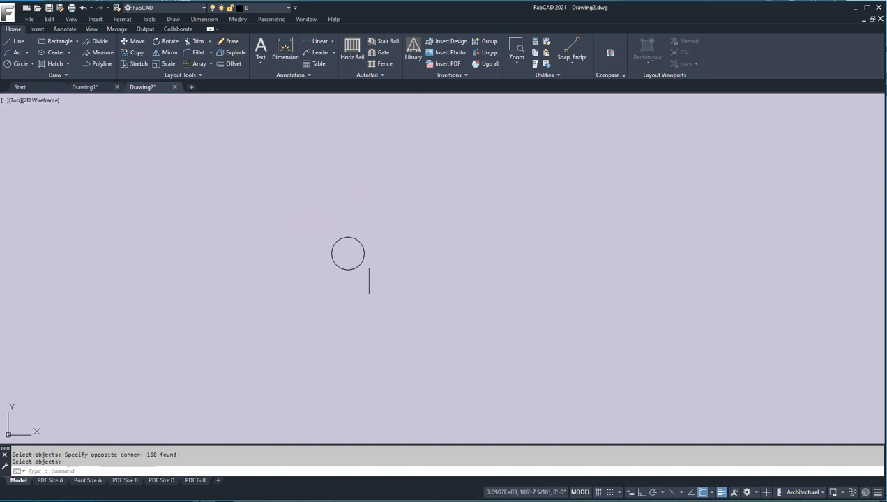
middle_drag(350, 243, 410, 311)
scroll(410, 311, up, 4)
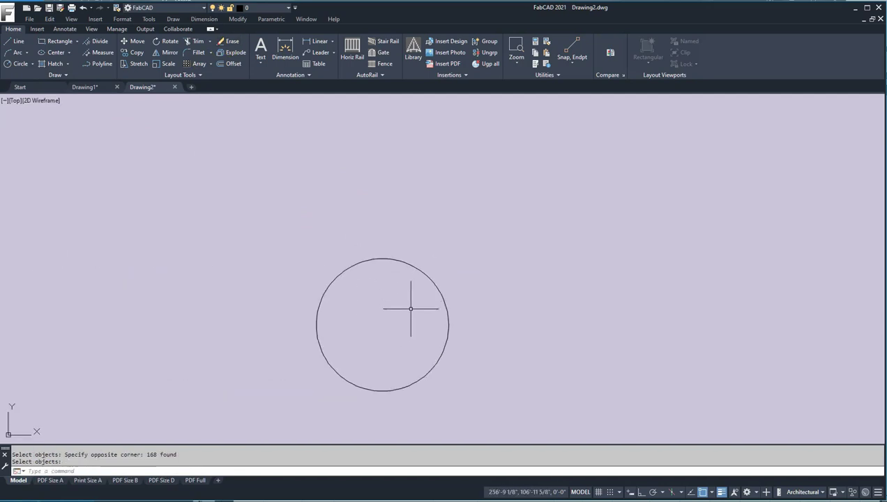
scroll(412, 301, down, 2)
click(332, 42)
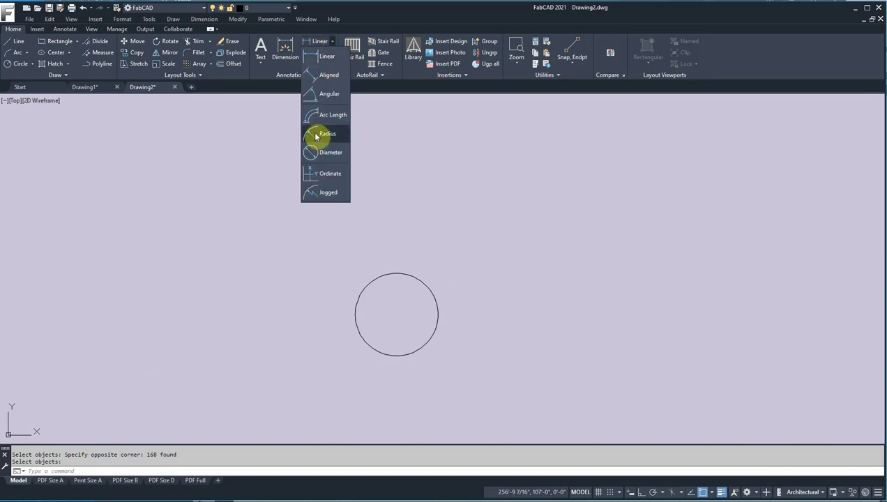
click(315, 157)
click(437, 308)
click(495, 281)
Step: Erase the diameter dimension of the circle
click(230, 42)
click(607, 304)
click(523, 220)
key(Return)
Step: Draw a 2.5' vertical line upward from the circle's centre with Ortho on
scroll(475, 248, down, 5)
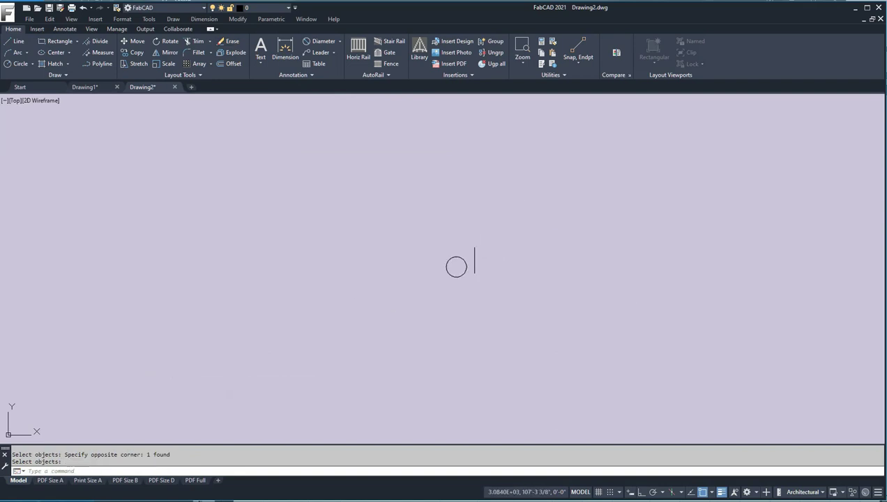
mouse_move(474, 247)
middle_down()
mouse_move(427, 280)
mouse_move(382, 294)
middle_up()
scroll(382, 294, up, 3)
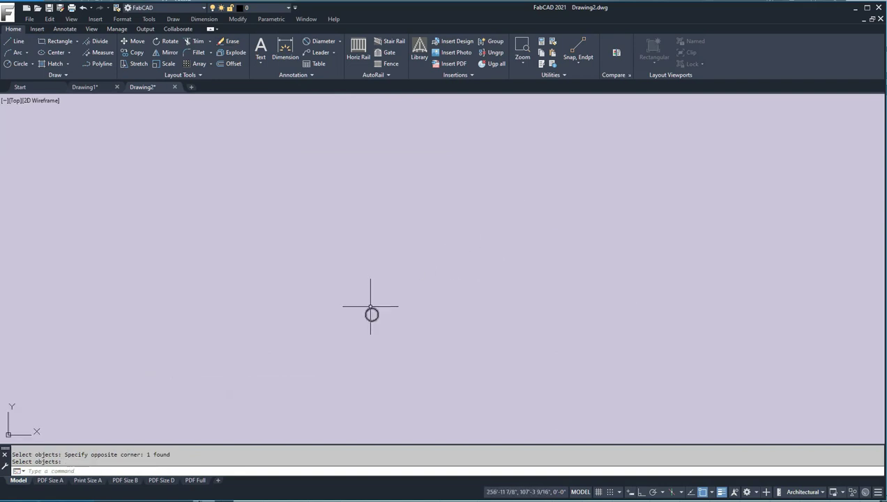
click(12, 41)
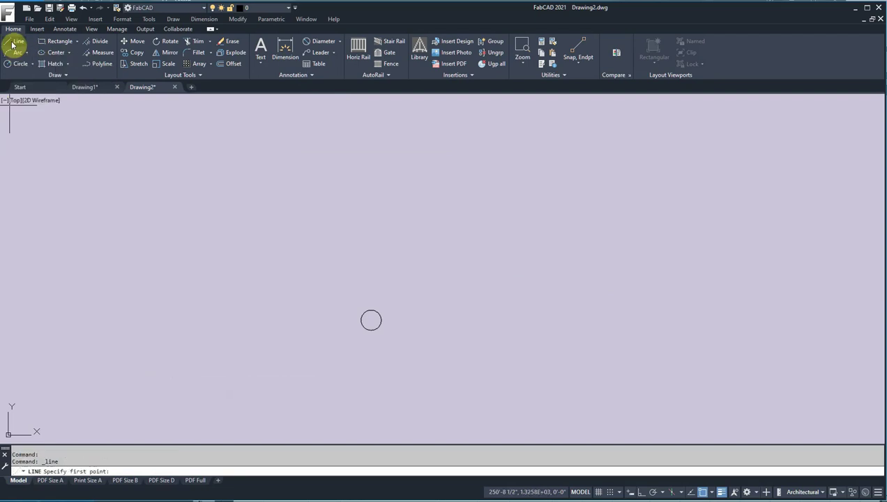
click(371, 320)
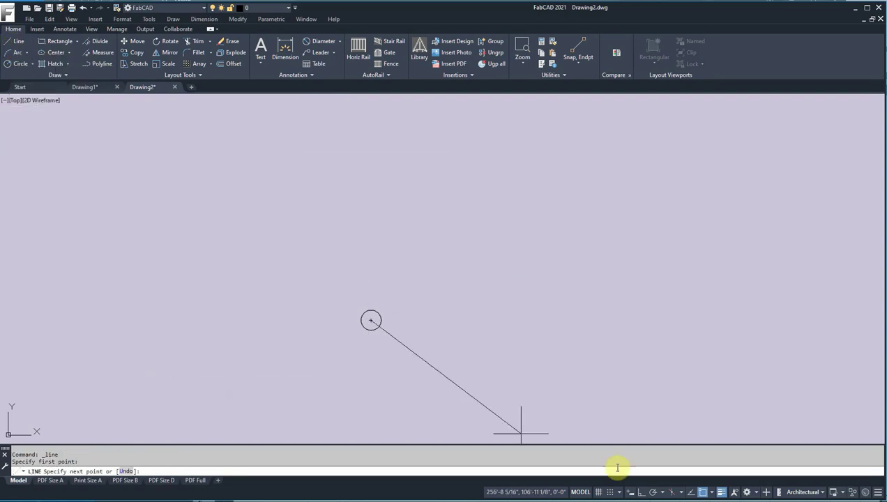
click(641, 492)
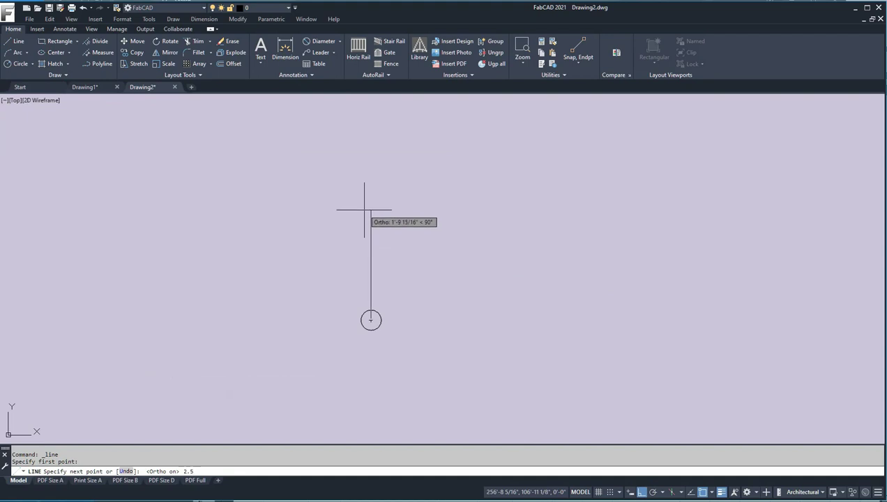
key(Return)
key(Return)
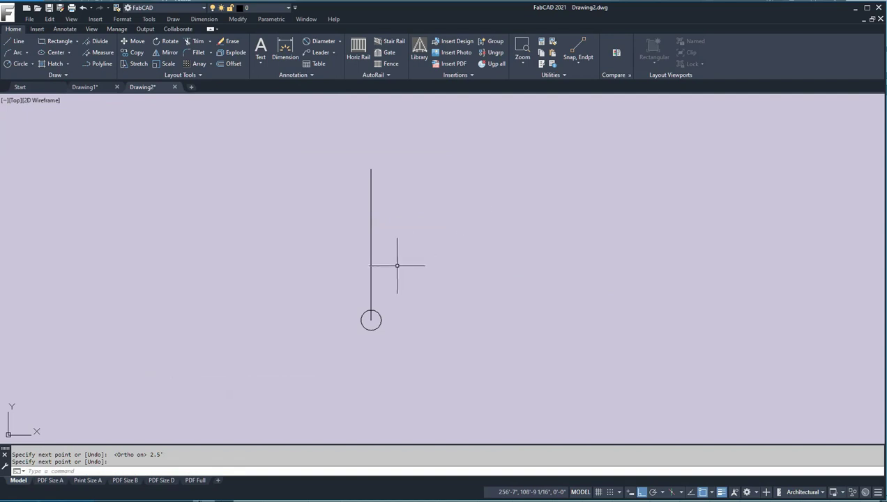
scroll(393, 261, up, 2)
scroll(391, 260, down, 2)
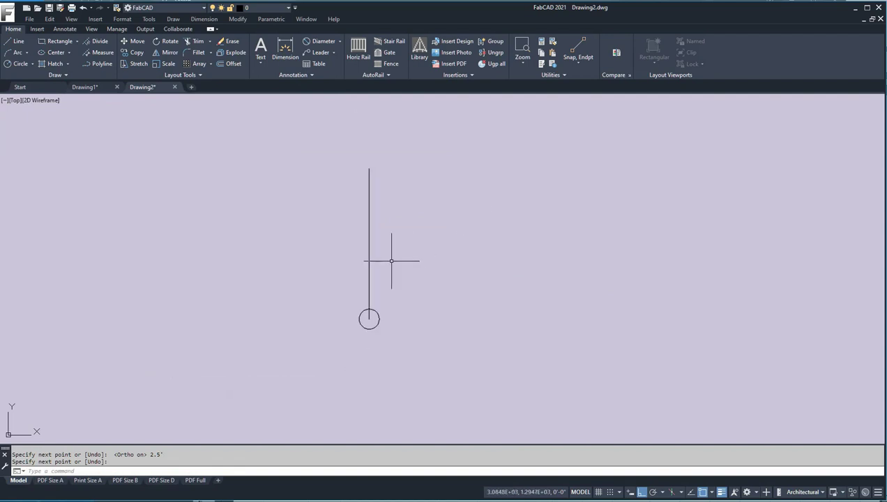
scroll(394, 241, up, 2)
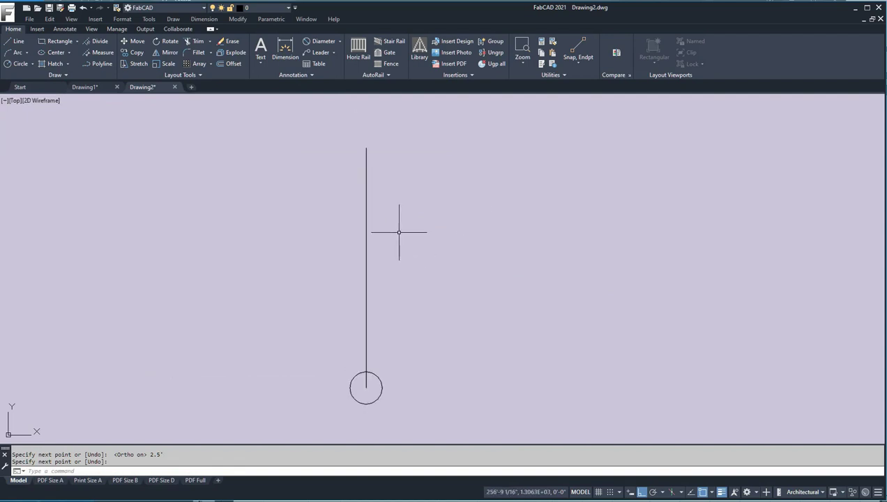
scroll(399, 232, down, 4)
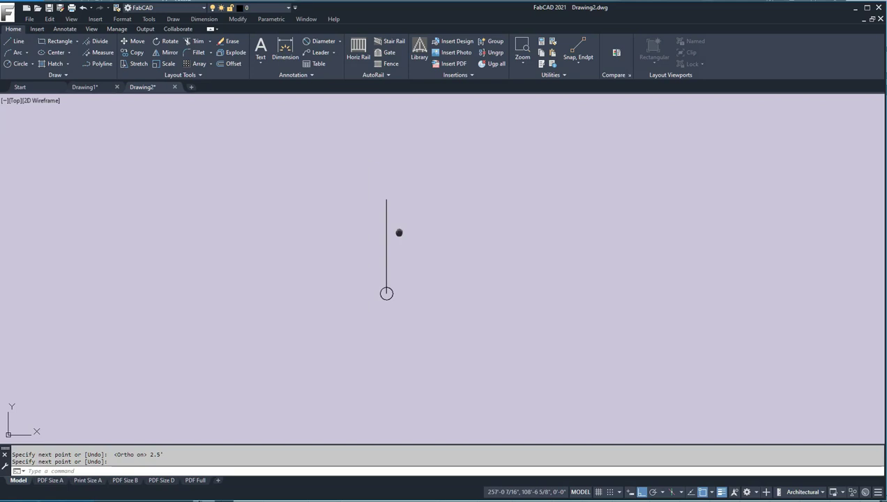
scroll(342, 192, up, 2)
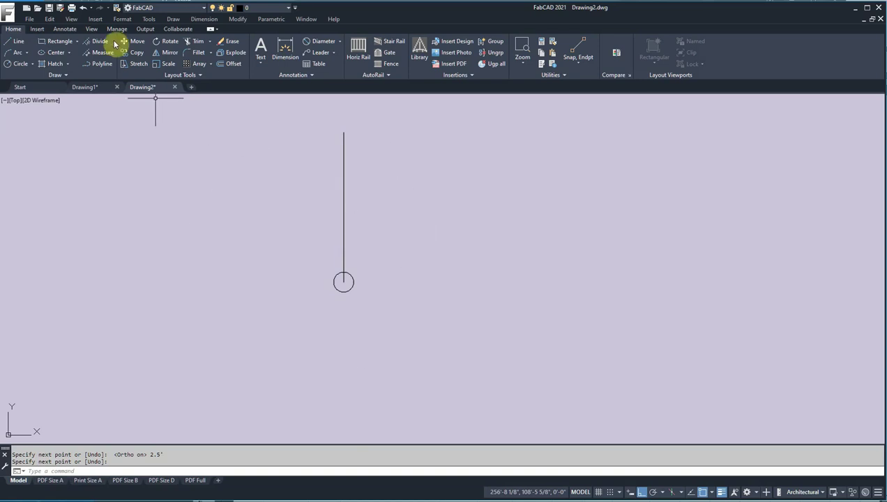
Step: Rotate a copy of the vertical line about the circle's centre with Ortho off, using reference angle 0 and new angle 330
click(172, 43)
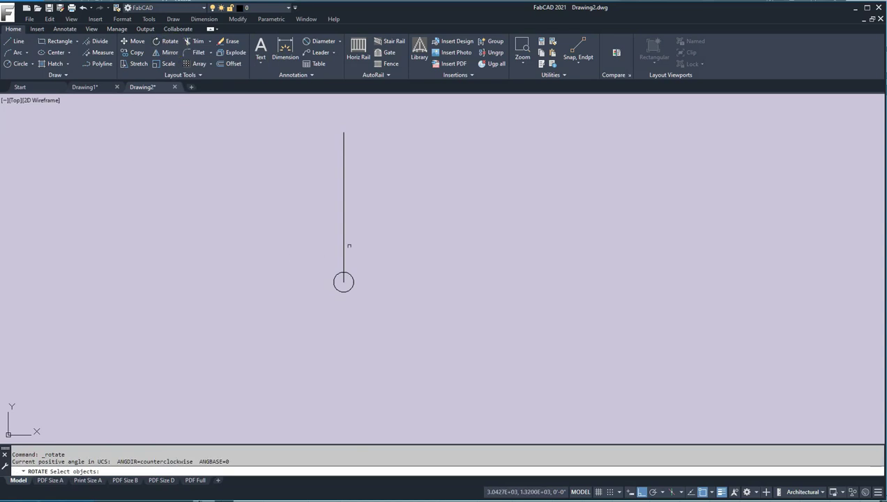
click(343, 252)
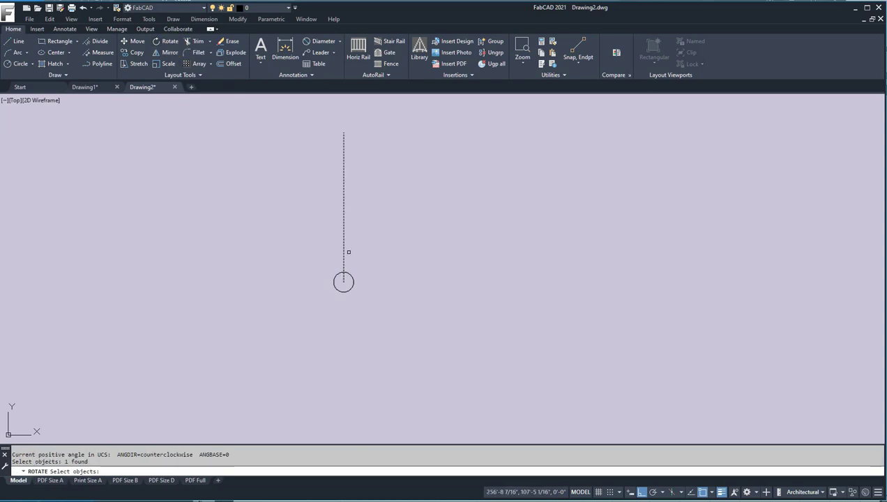
key(Return)
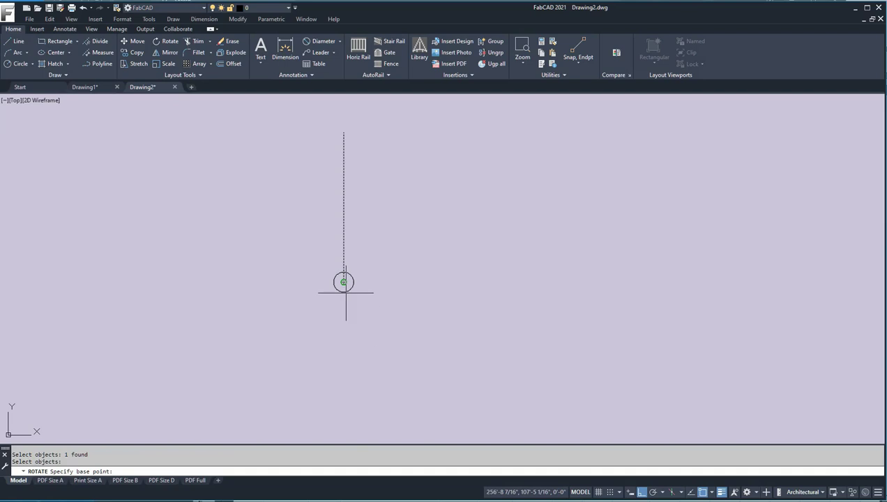
click(343, 282)
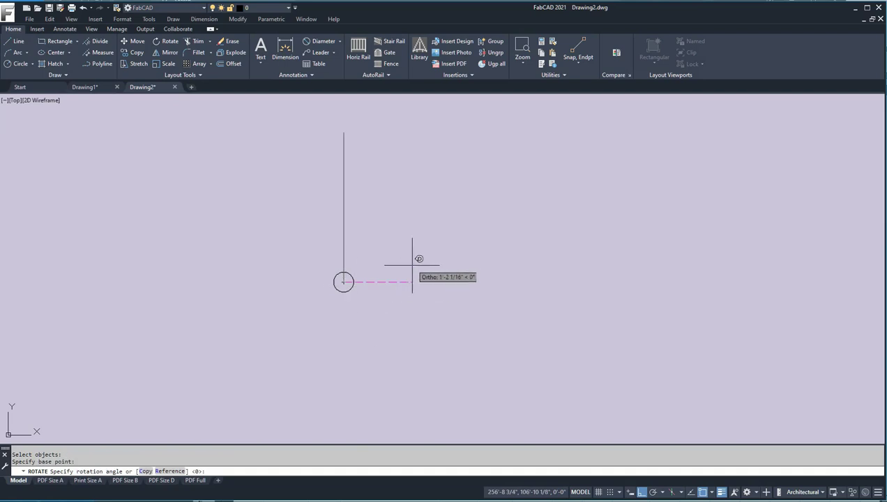
click(641, 491)
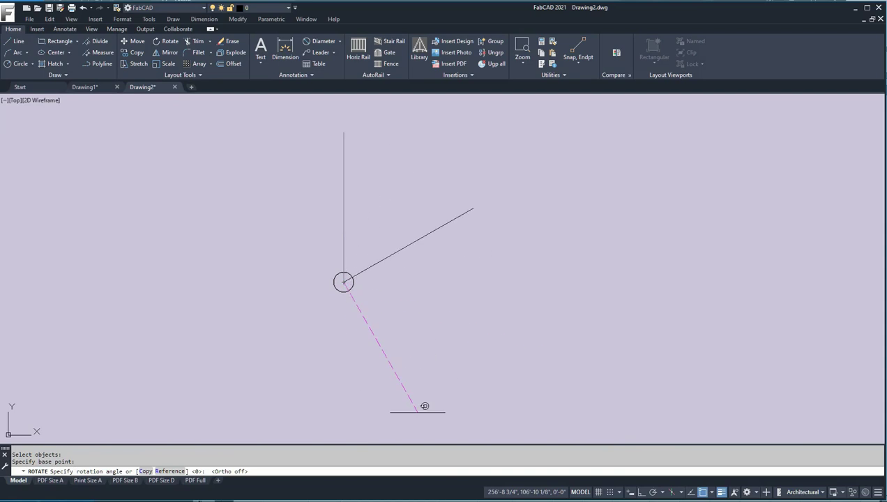
click(145, 472)
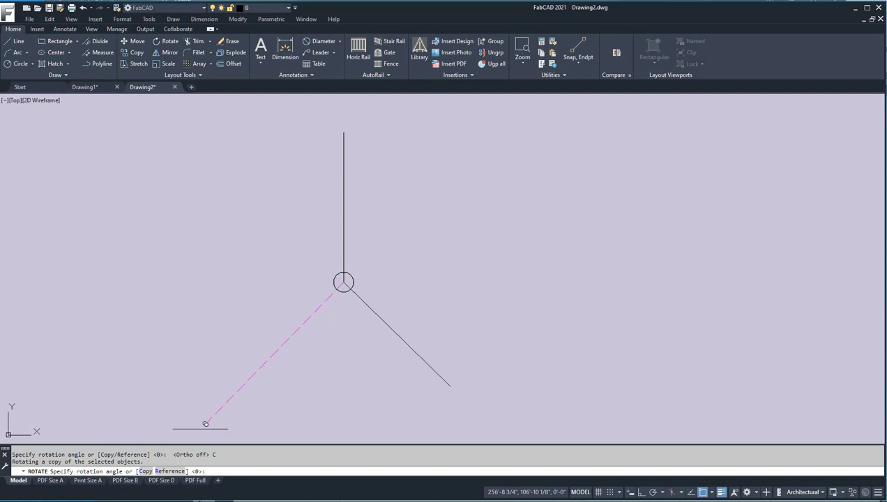
click(172, 471)
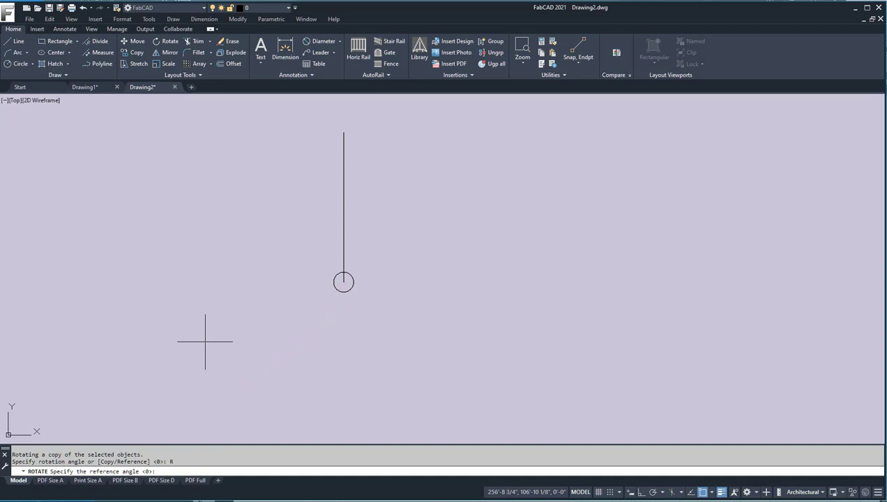
key(Return)
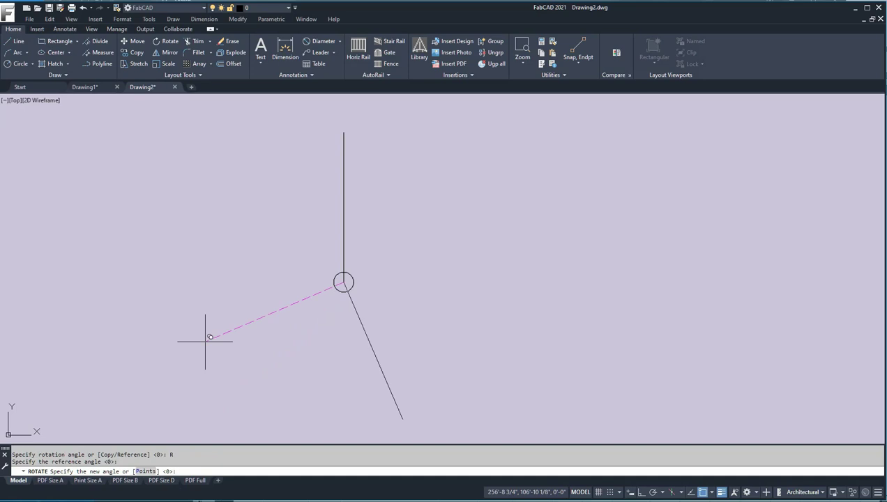
key(Return)
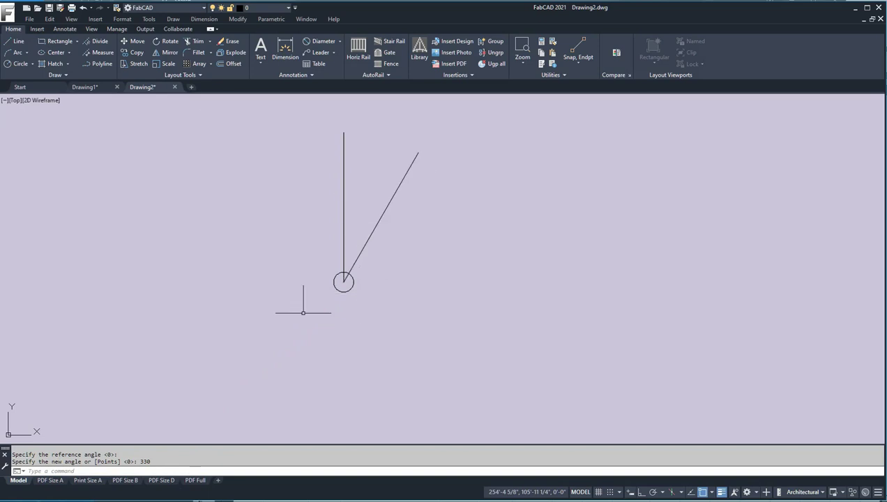
Step: Add an angular dimension between the vertical line and its rotated copy
click(341, 41)
click(315, 94)
click(385, 207)
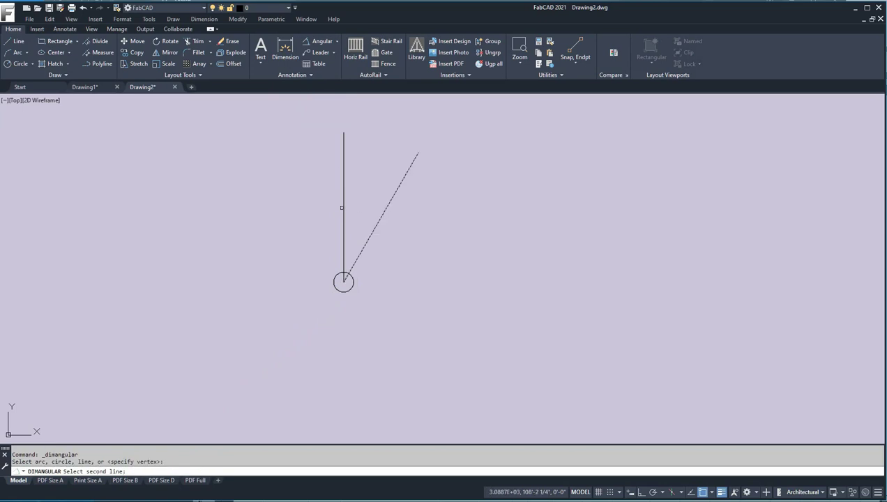
click(342, 206)
click(368, 183)
Step: Erase the angular dimension between the two lines
click(232, 42)
click(378, 166)
click(331, 219)
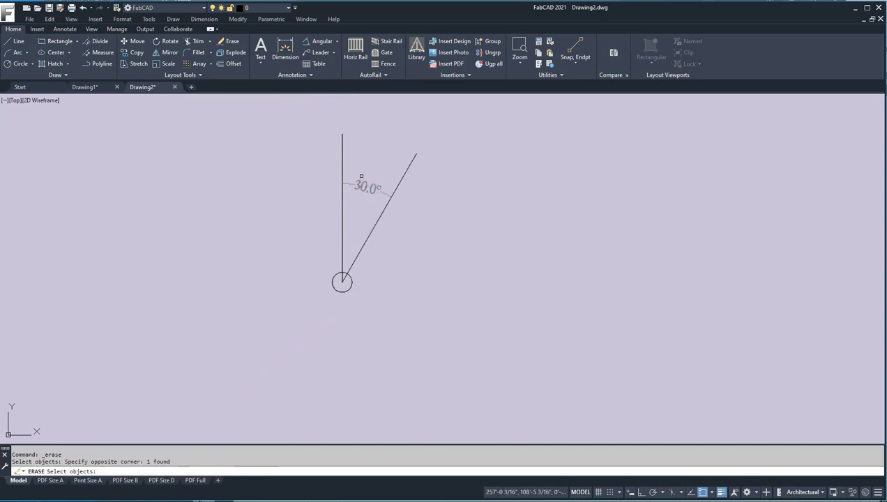
key(Return)
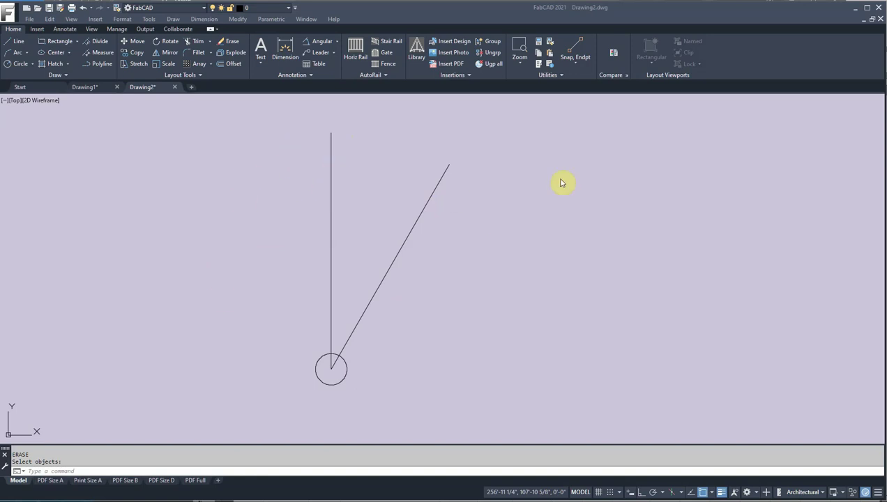
Step: Set up a polar array with the vertical line as its object and the circle's centre as its center point
click(198, 65)
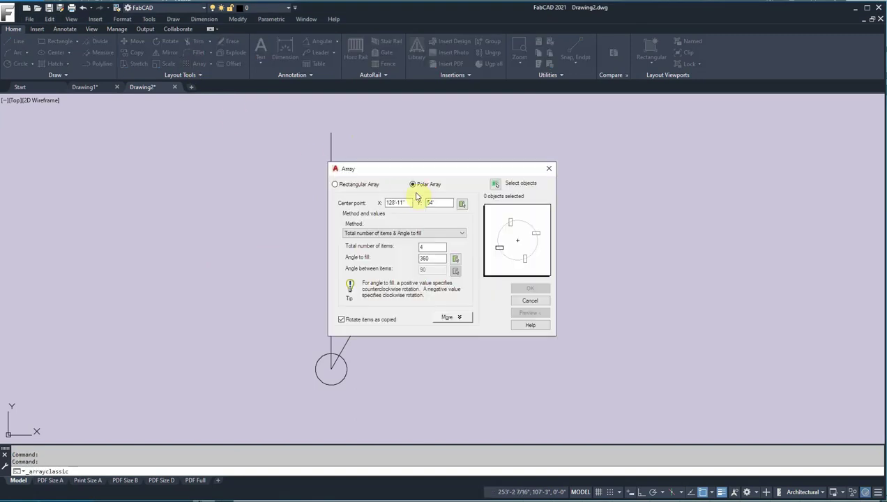
click(495, 184)
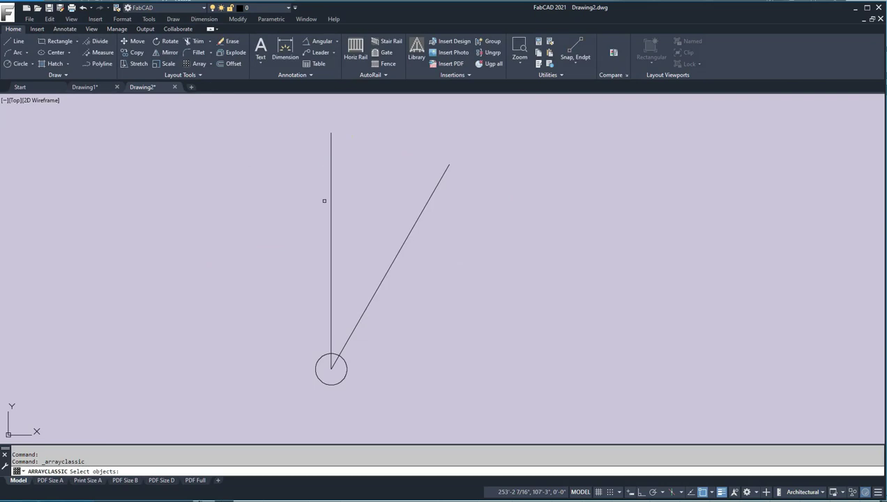
click(332, 198)
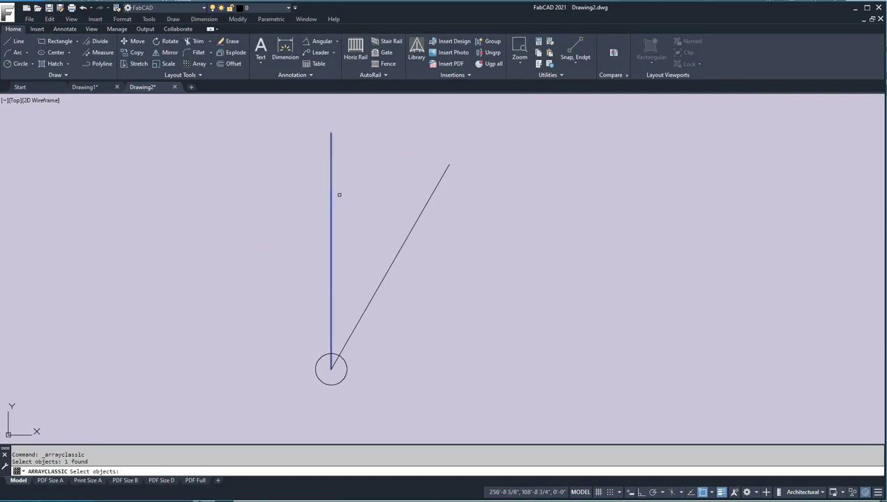
key(Return)
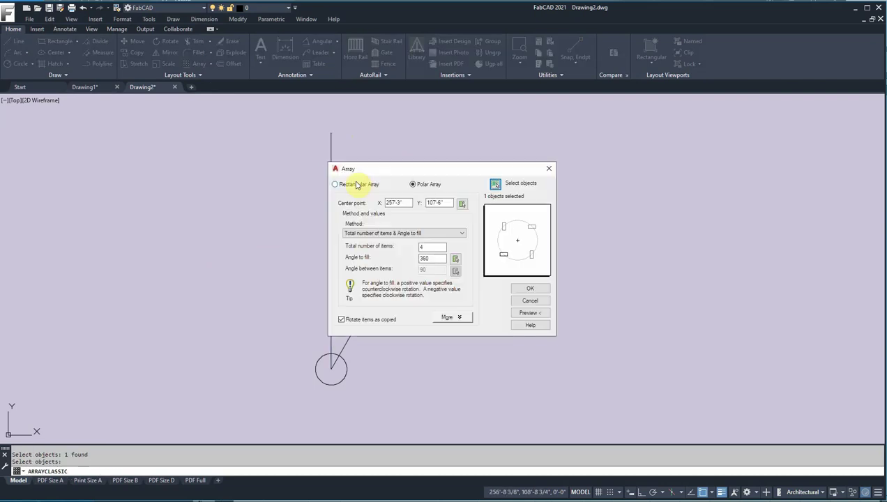
click(462, 205)
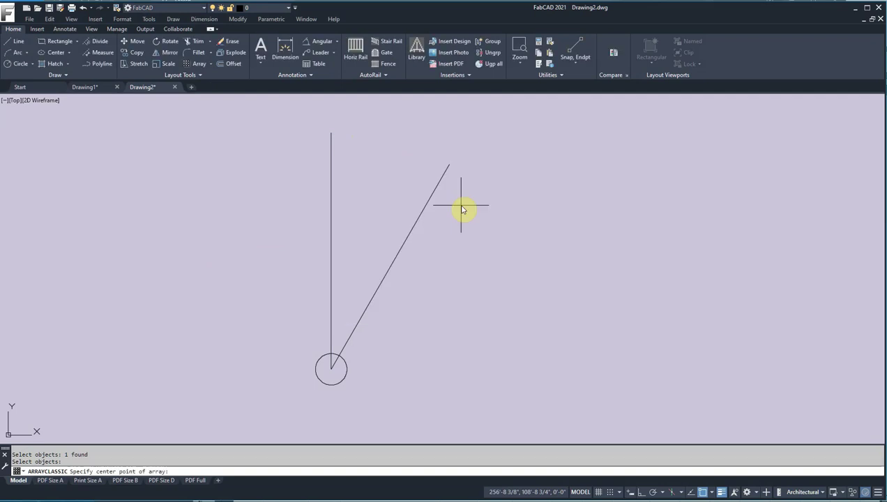
click(331, 369)
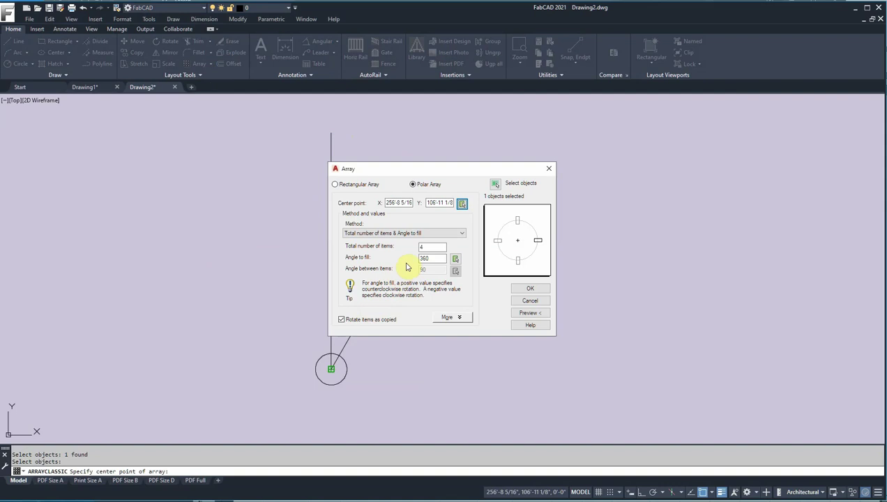
Step: Set the polar array to 12 items over a 330-degree fill angle, preview it and accept the result
double_click(428, 246)
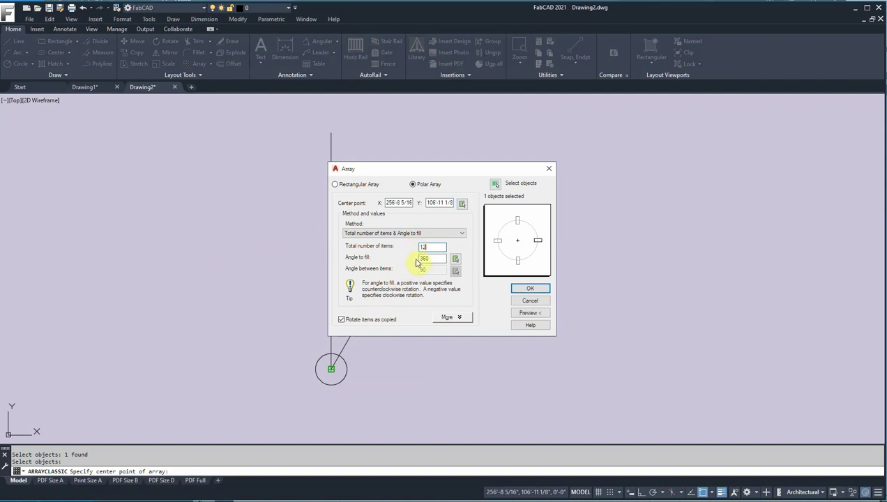
drag(433, 258, 410, 260)
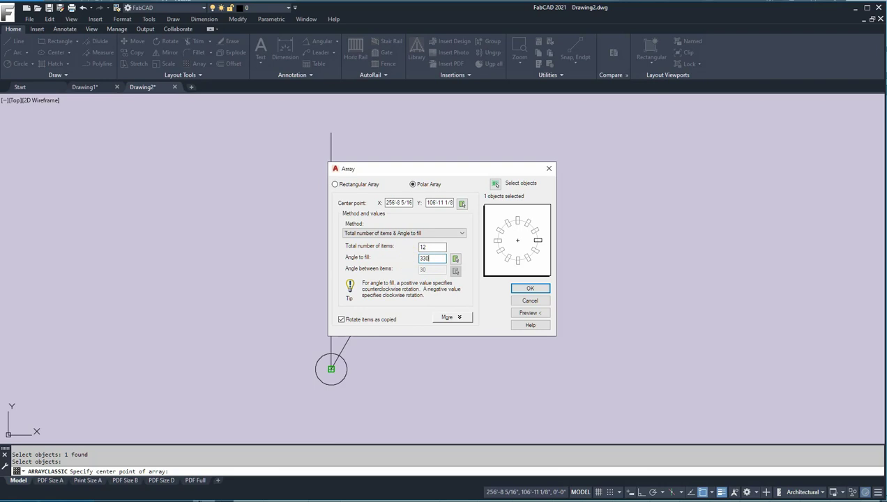
click(534, 314)
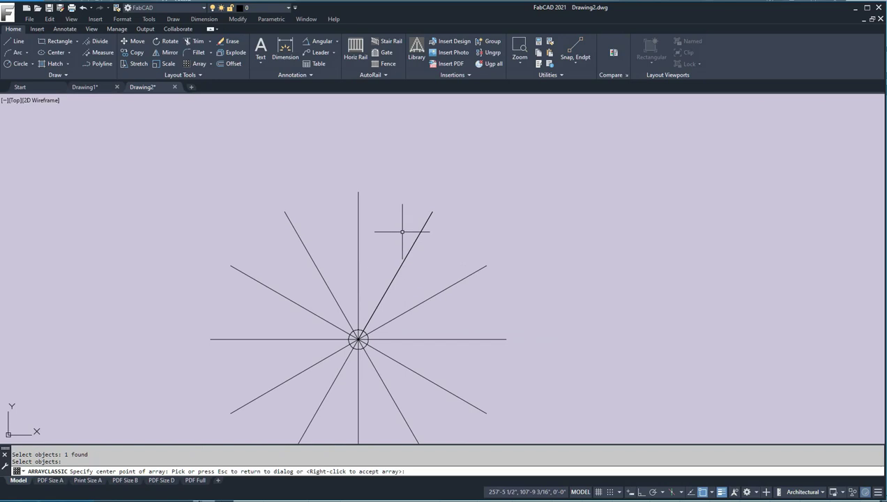
right_click(352, 214)
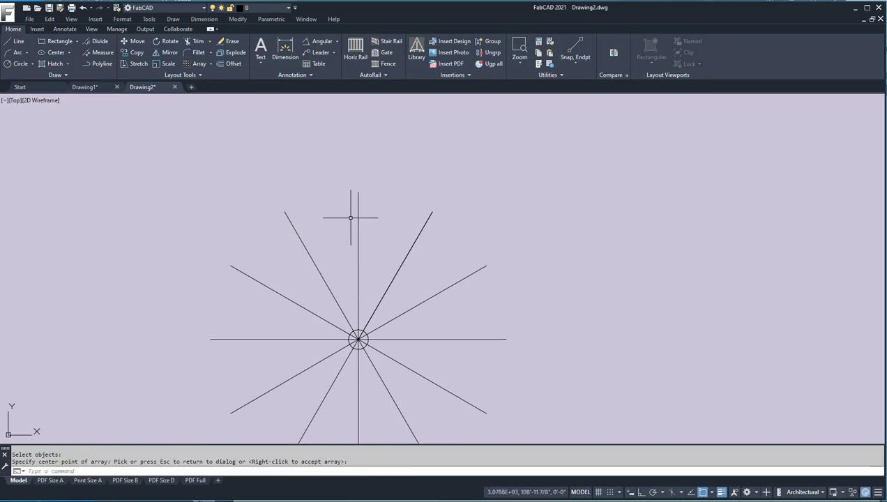
Step: Erase one of the two overlapping lines just clockwise of the vertical line, removing the other from the erase selection
scroll(364, 344, up, 2)
scroll(365, 345, up, 2)
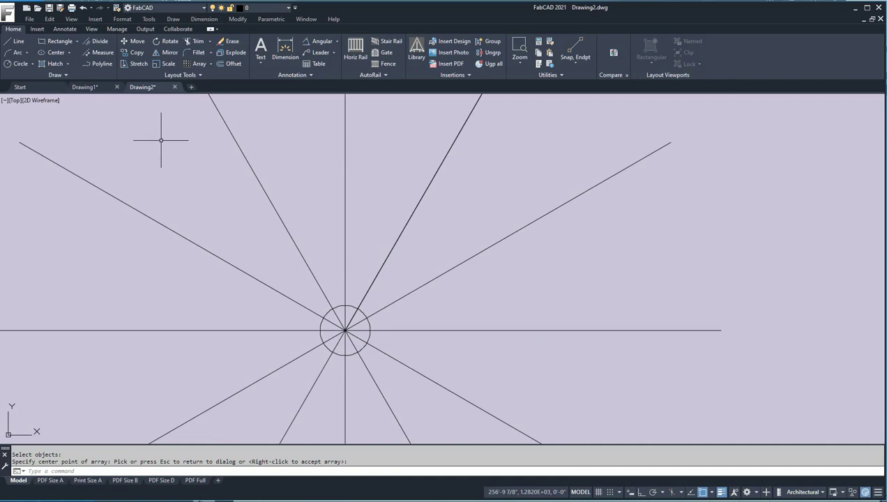
click(230, 41)
drag(460, 204, 410, 170)
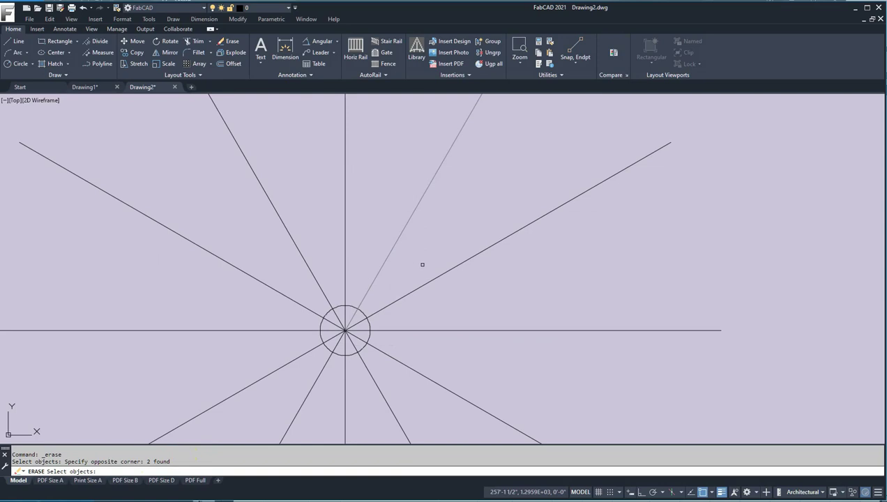
text(r)
key(Return)
click(403, 232)
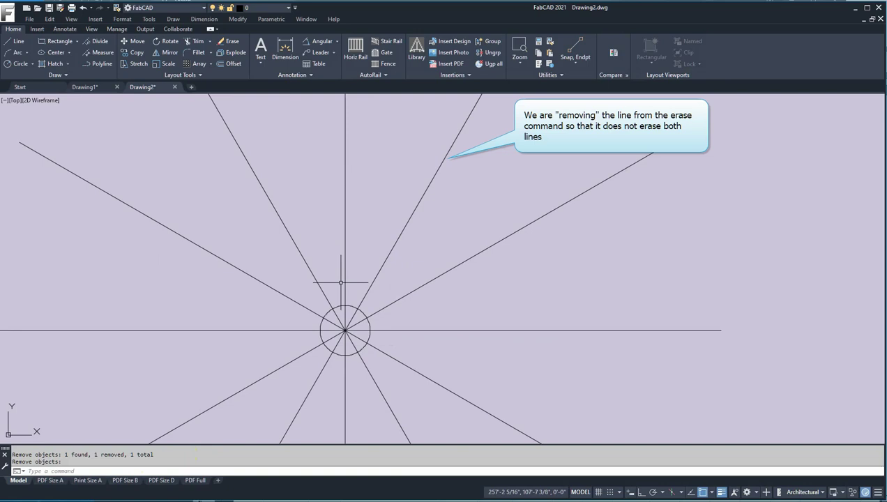
Step: Trim away all the line segments inside the circle using fence selections
scroll(435, 164, down, 2)
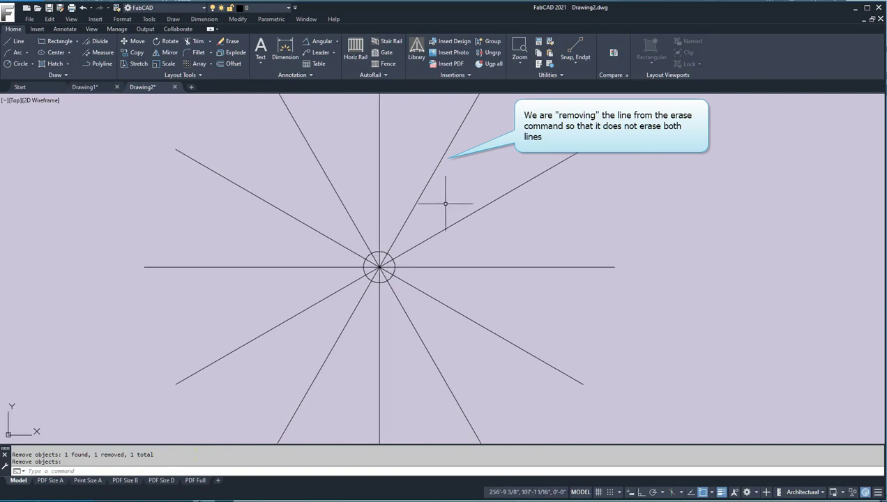
scroll(376, 265, up, 2)
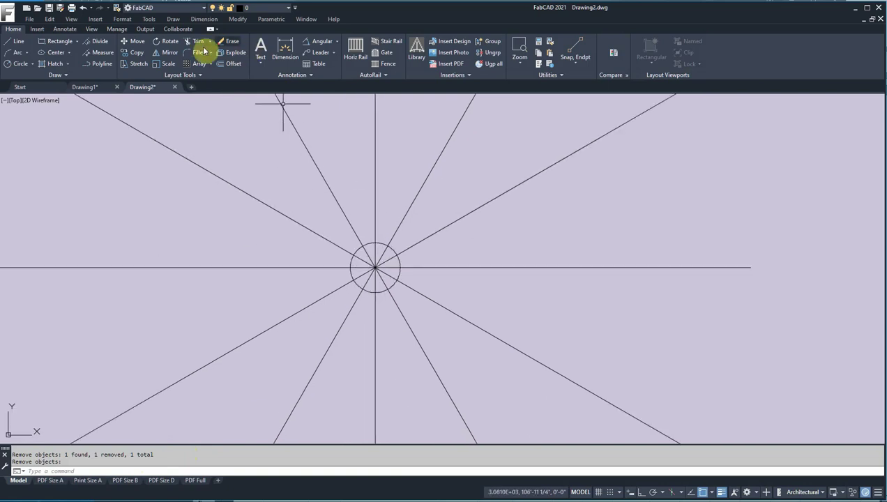
click(197, 44)
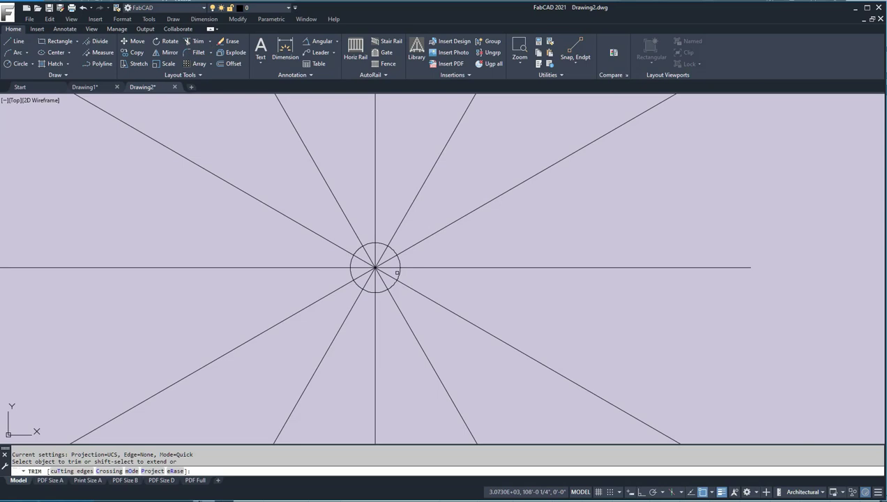
drag(392, 272, 385, 259)
key(Return)
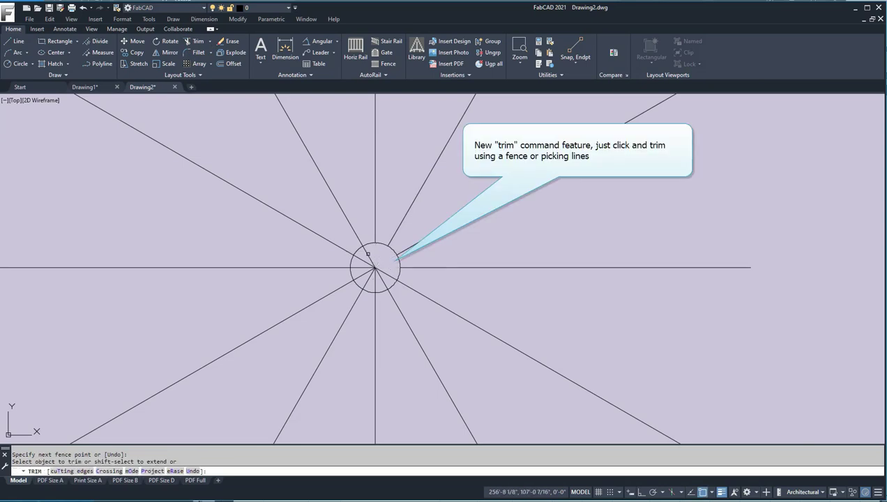
click(364, 259)
key(Return)
click(382, 277)
click(368, 257)
key(Return)
key(Return)
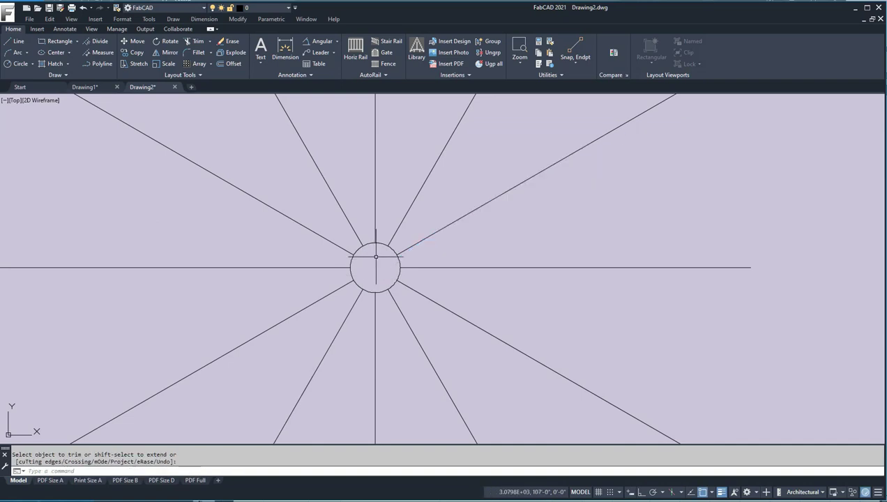
Step: Trim the circle's arcs on both sides of the segment between the vertical line and the next line counterclockwise
scroll(375, 255, down, 2)
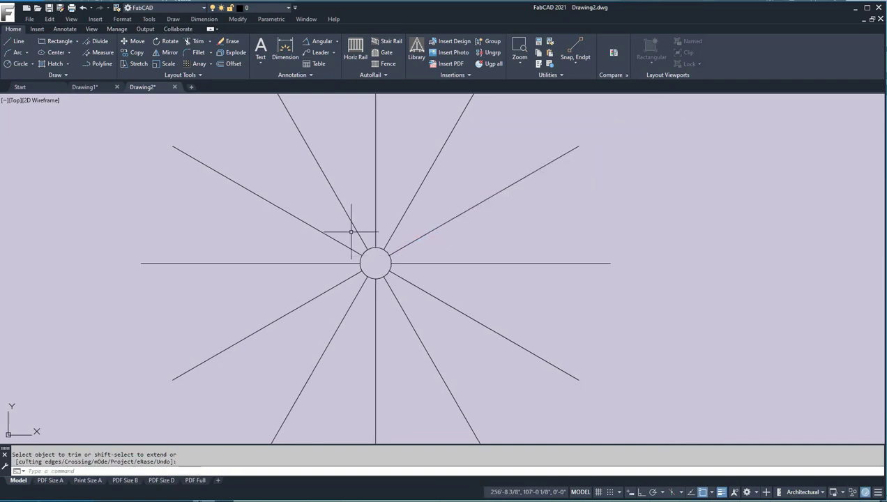
click(197, 41)
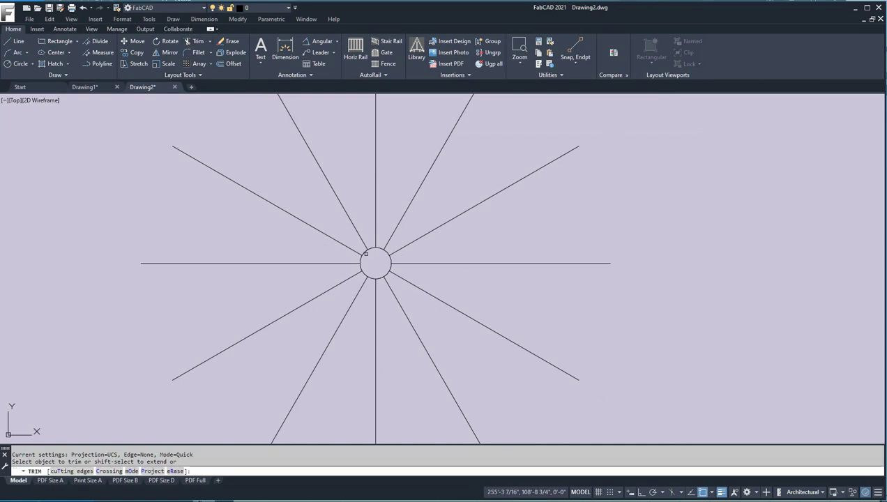
click(383, 246)
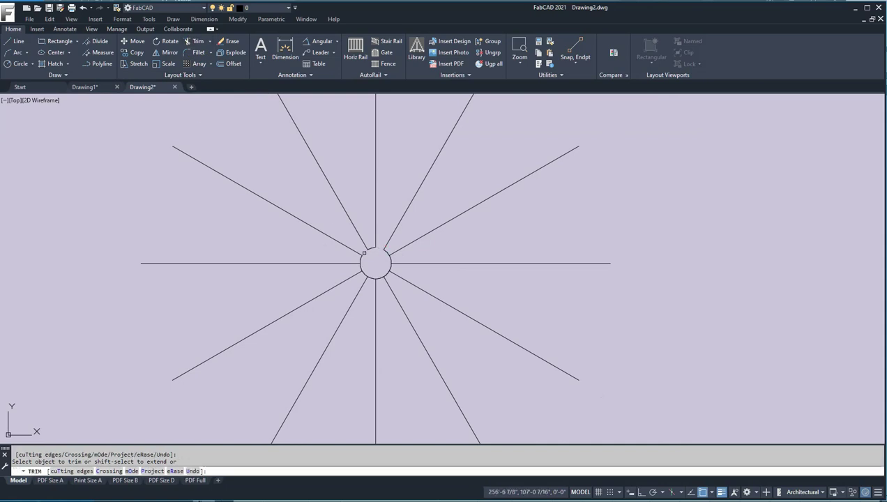
key(Escape)
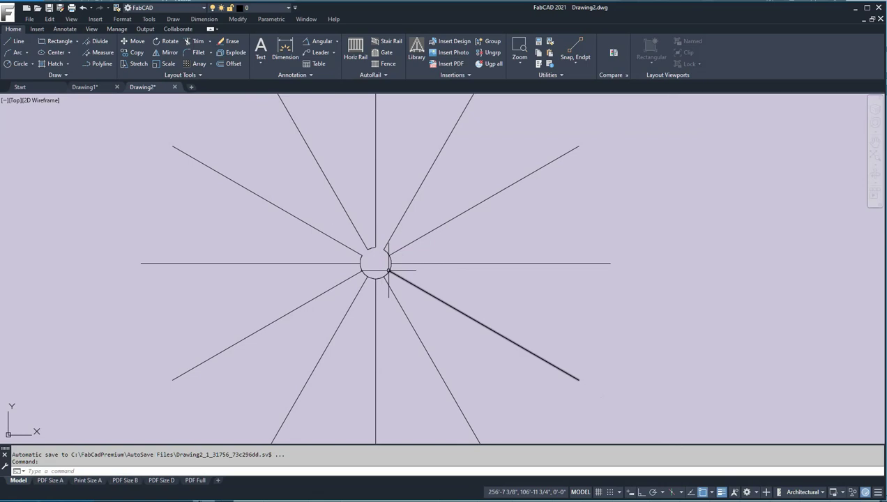
Step: Erase the remaining lines and circle arcs, keeping only the upper vertical line, its counterclockwise neighbour and the short arc between them
click(228, 41)
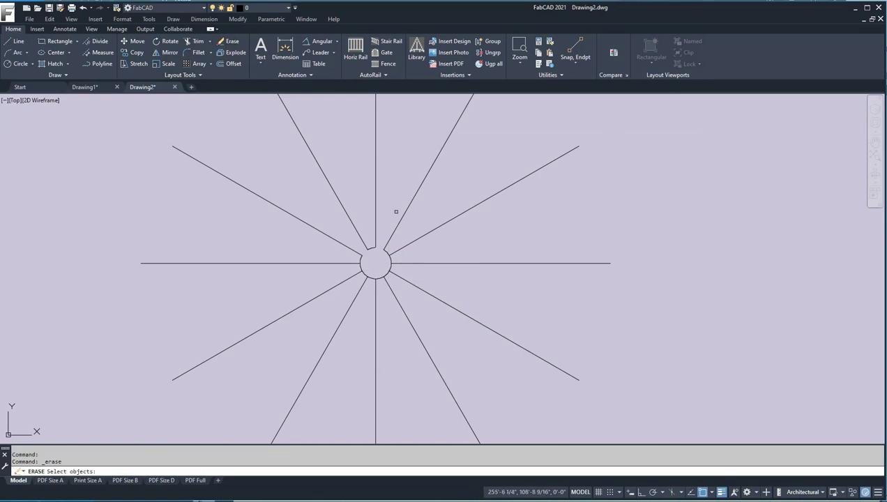
click(467, 361)
click(410, 185)
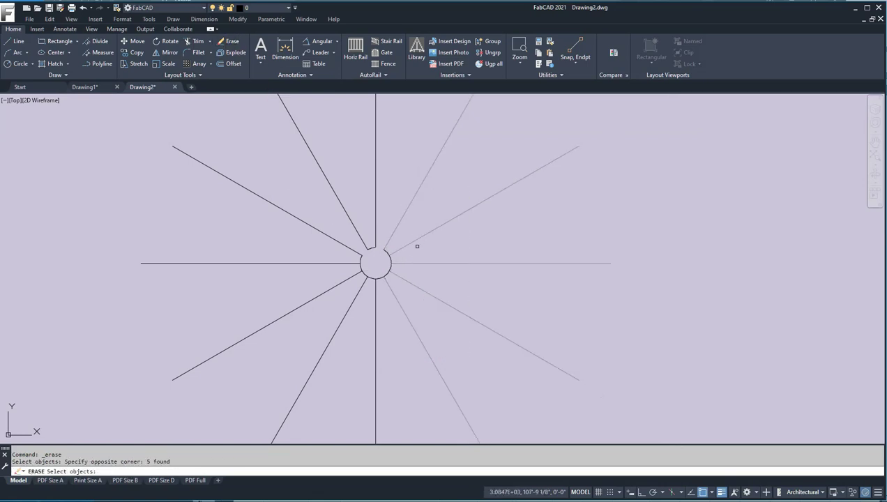
click(465, 342)
click(298, 256)
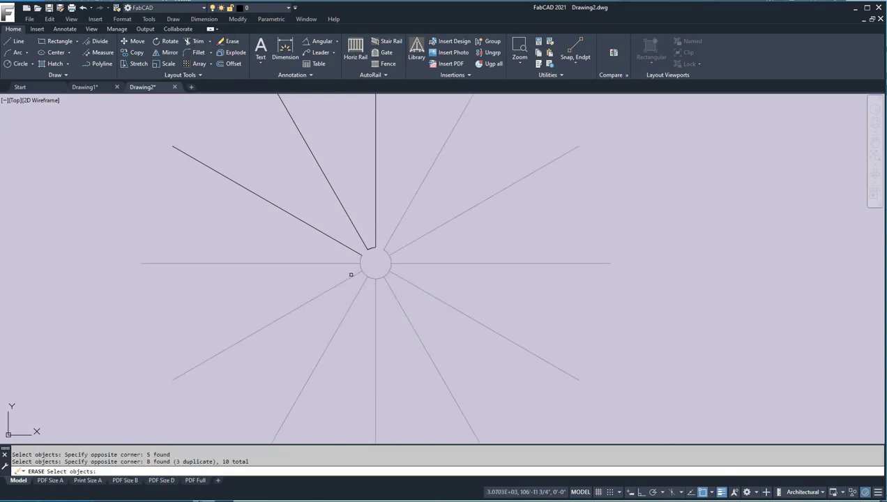
click(348, 240)
key(Return)
scroll(325, 272, down, 1)
middle_drag(326, 274, 333, 327)
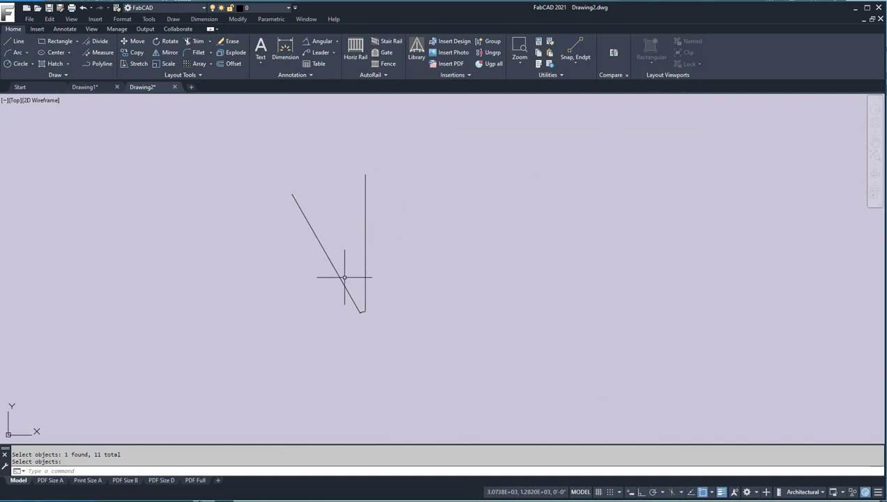
Step: Offset the short arc with the Through option to the upper endpoint of the vertical line
click(233, 64)
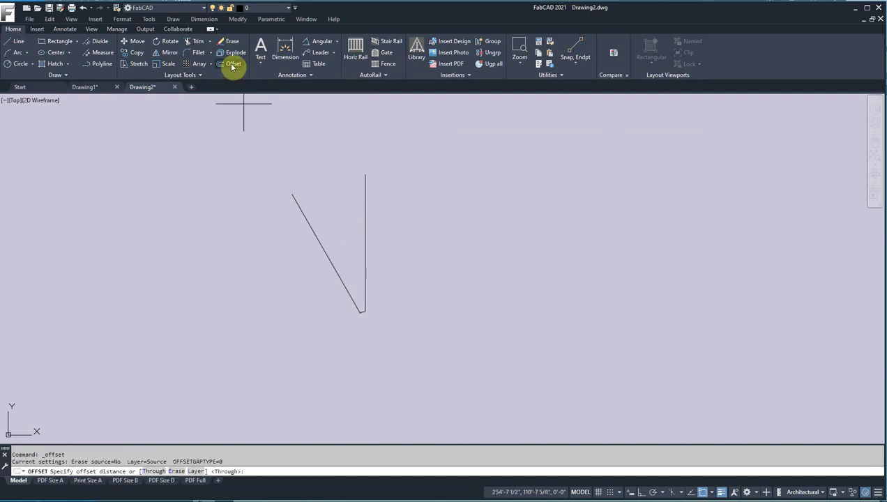
click(154, 471)
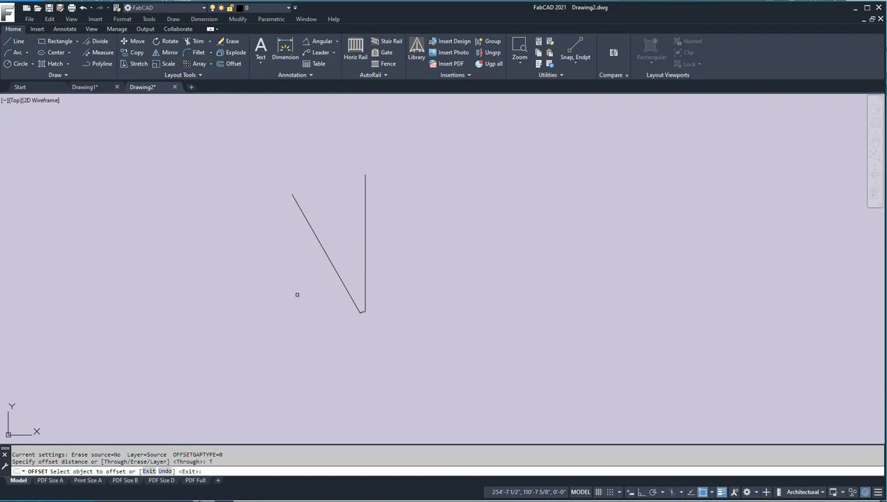
scroll(355, 323, up, 2)
click(366, 306)
middle_drag(333, 144, 328, 251)
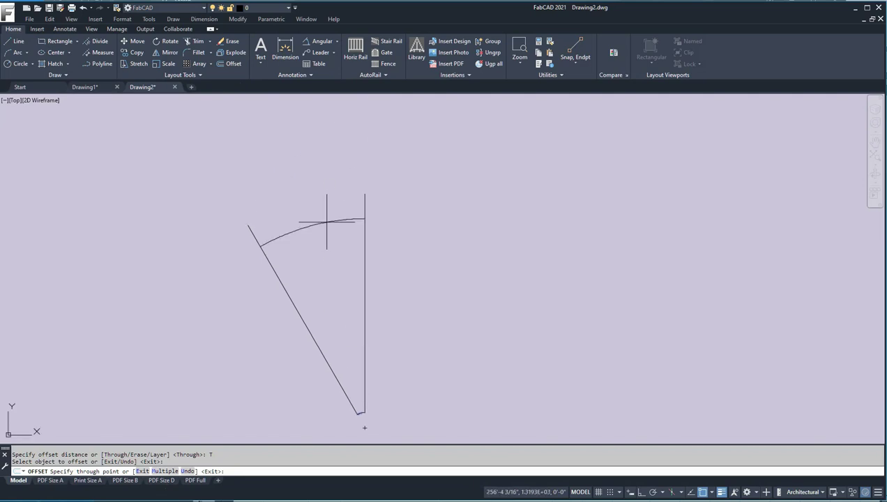
click(364, 192)
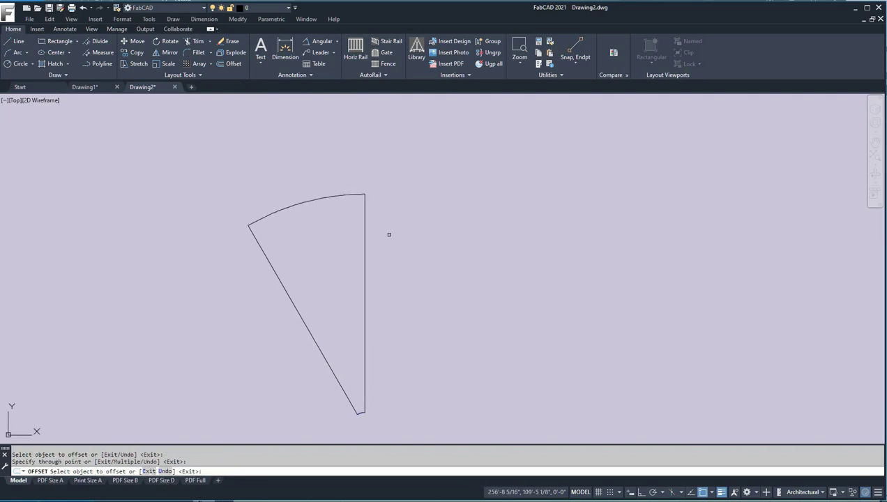
key(Return)
Step: Draw a circle 4 inches in diameter centred on the centre of the short arc
scroll(392, 250, down, 5)
scroll(388, 298, up, 3)
scroll(388, 299, up, 6)
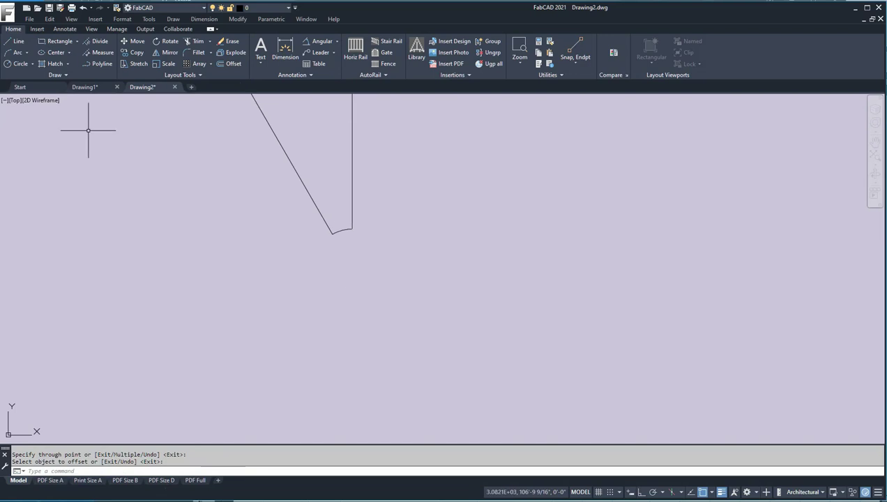
click(10, 63)
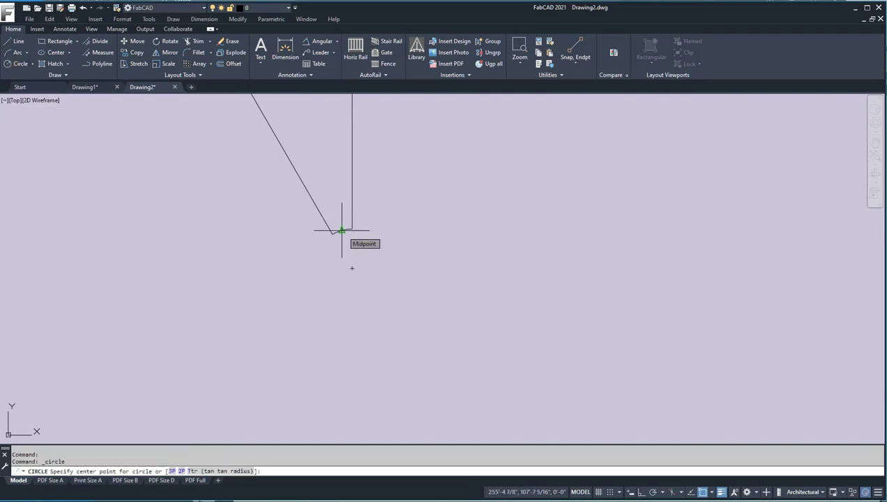
click(352, 268)
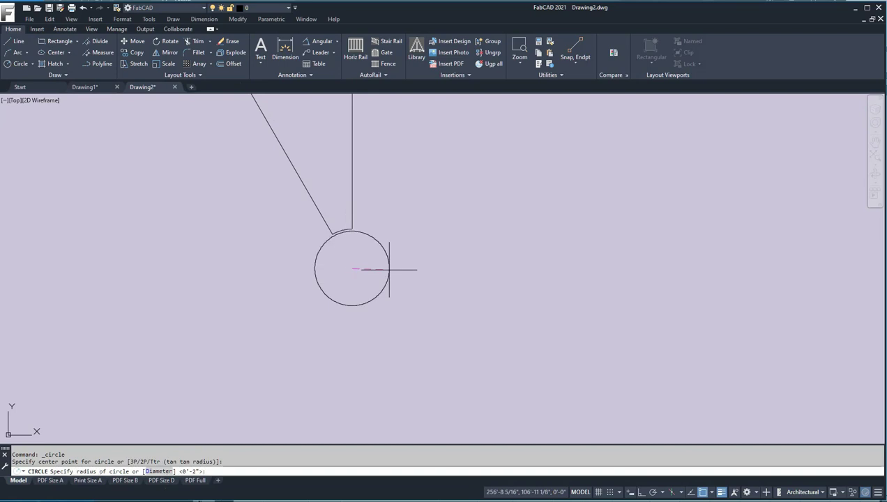
text(d)
key(Return)
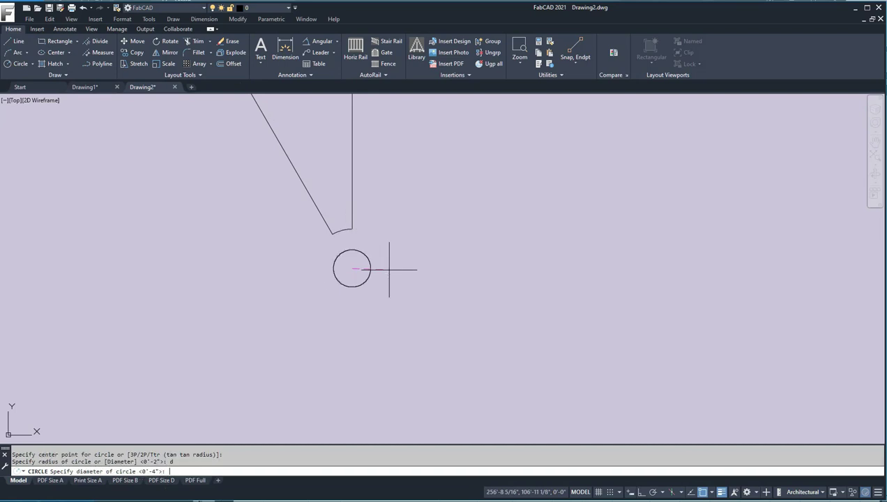
text(4)
key(Return)
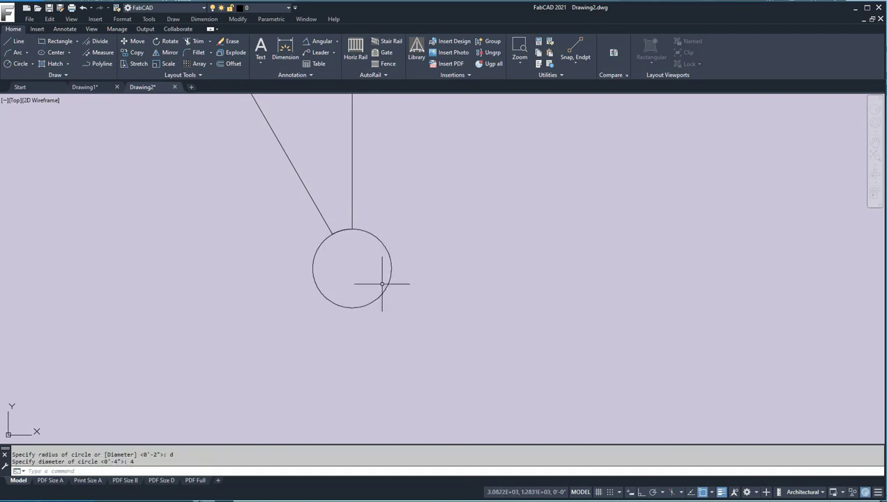
Step: Set the thickness property of the 4-inch circle to 12'
scroll(387, 250, down, 3)
mouse_move(389, 248)
middle_down()
mouse_move(342, 294)
mouse_move(337, 337)
middle_up()
middle_drag(339, 266, 361, 291)
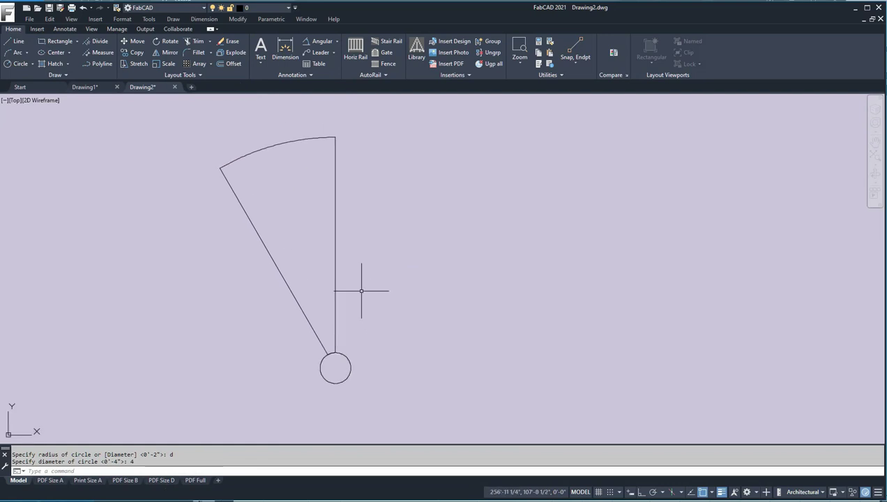
scroll(361, 290, down, 4)
scroll(360, 284, up, 2)
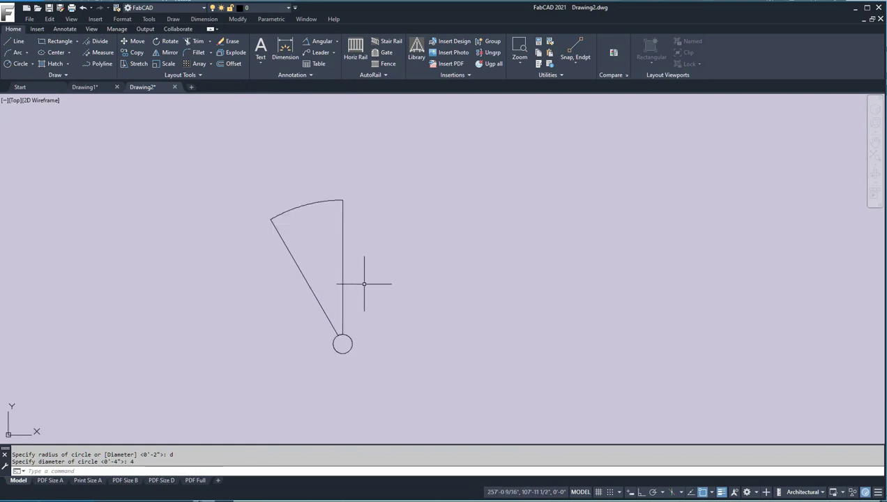
scroll(363, 284, down, 2)
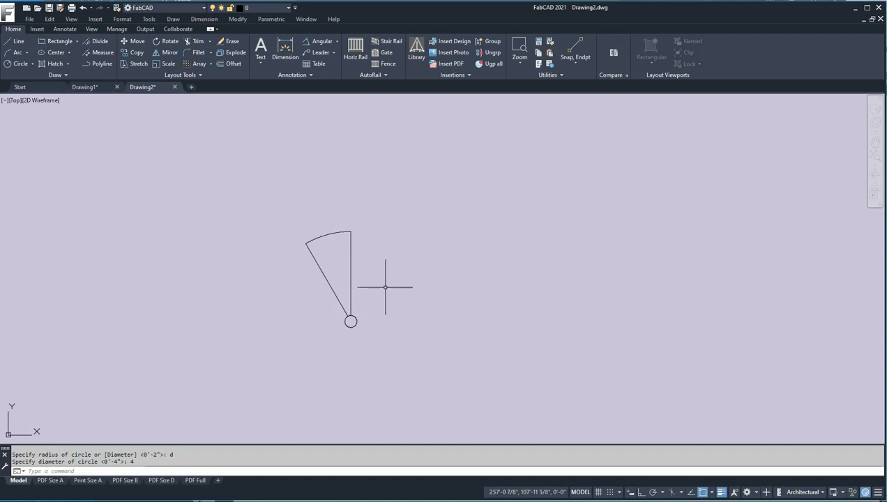
click(355, 319)
click(538, 42)
click(656, 170)
text(12')
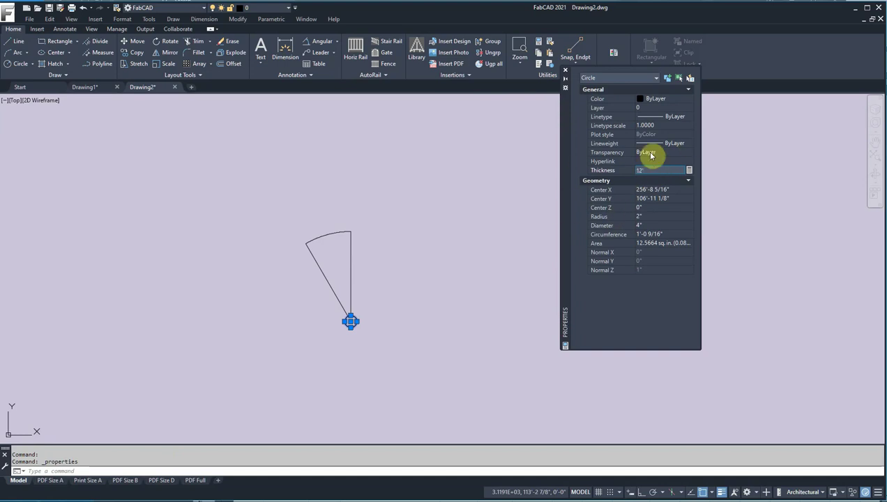
Step: Change the circle's color to Blue and clear the selection
click(689, 99)
click(689, 99)
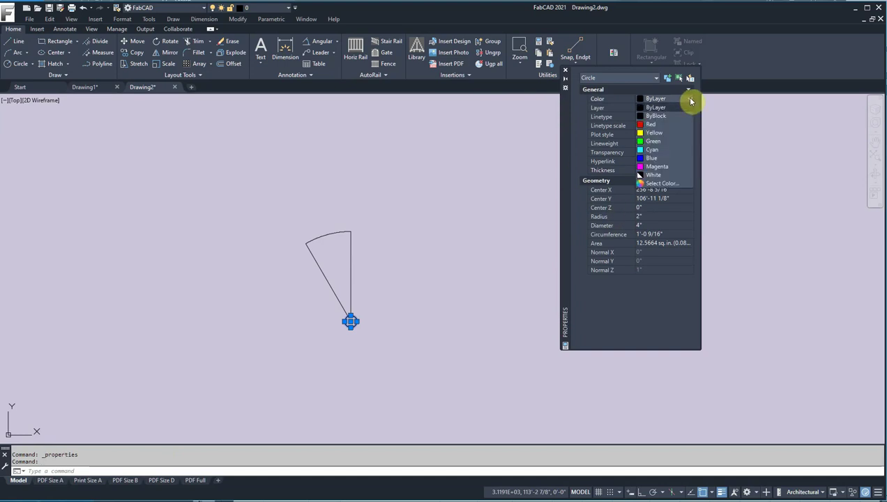
click(651, 158)
key(Escape)
scroll(361, 261, up, 4)
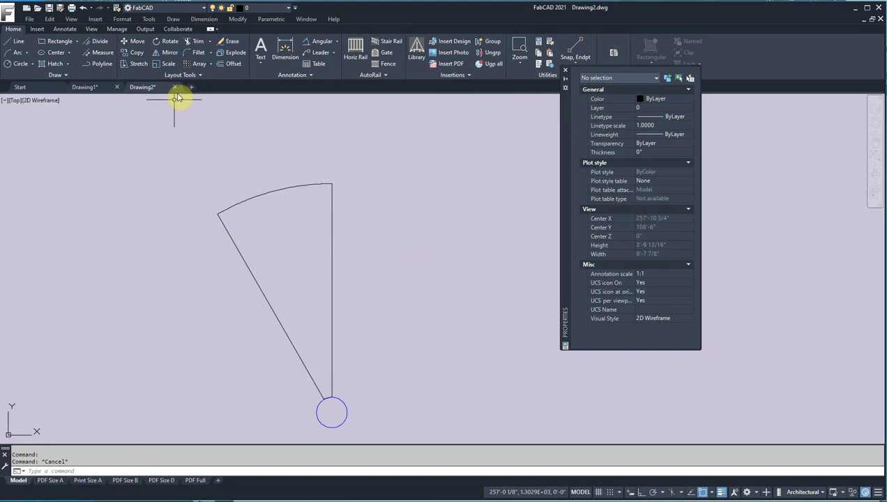
Step: Set the vertical tread line's thickness to 1.5 inches and its color to Magenta
click(333, 209)
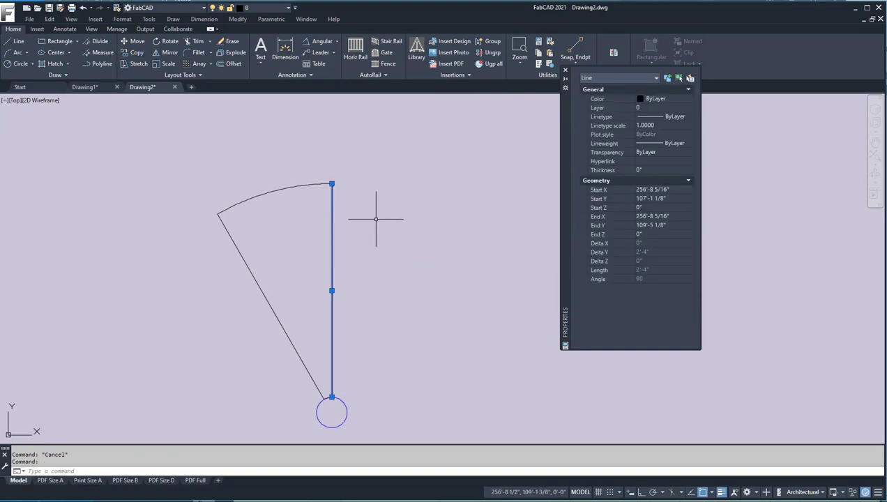
click(647, 171)
text(1.5)
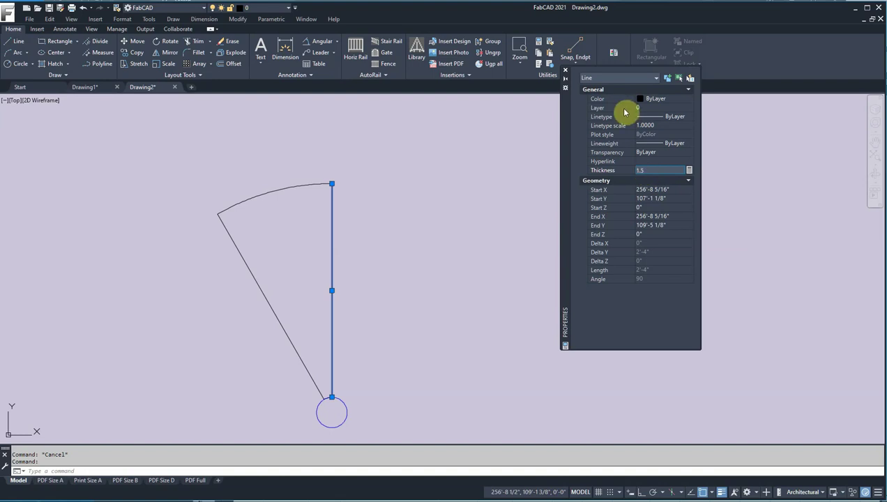
click(652, 99)
click(689, 99)
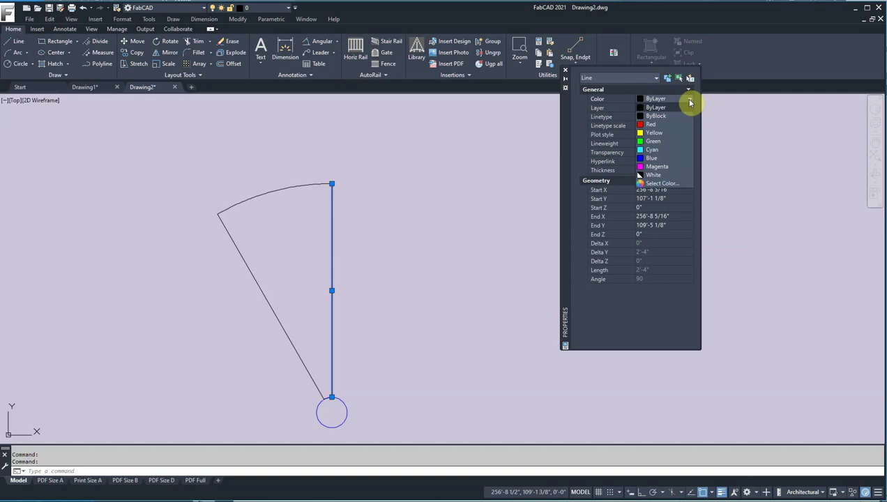
click(653, 169)
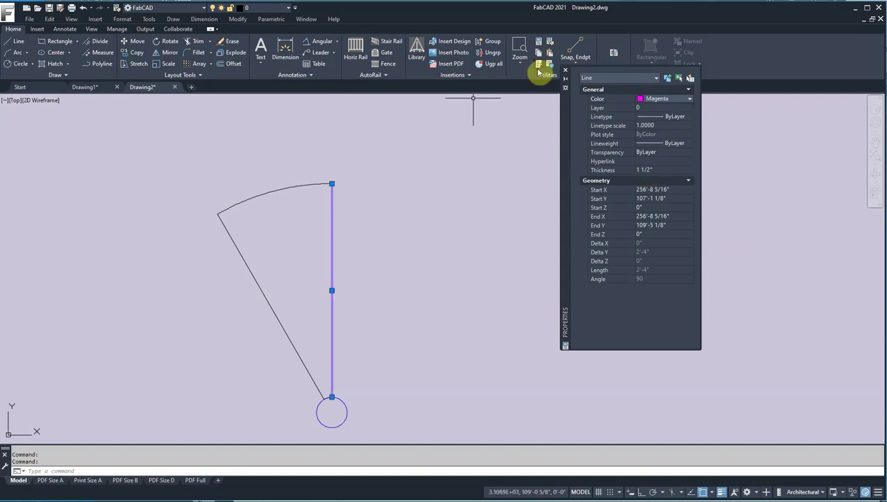
Step: Match the magenta line's properties onto the outer arc, the slanted line and the short inner arc of the tread
click(549, 44)
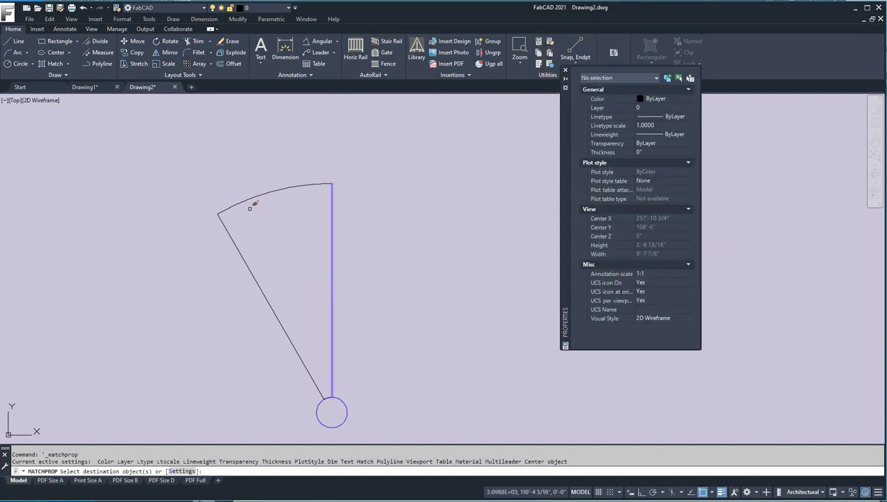
click(263, 192)
click(236, 243)
scroll(303, 344, up, 2)
click(287, 388)
key(Escape)
key(Return)
key(Return)
scroll(378, 353, down, 6)
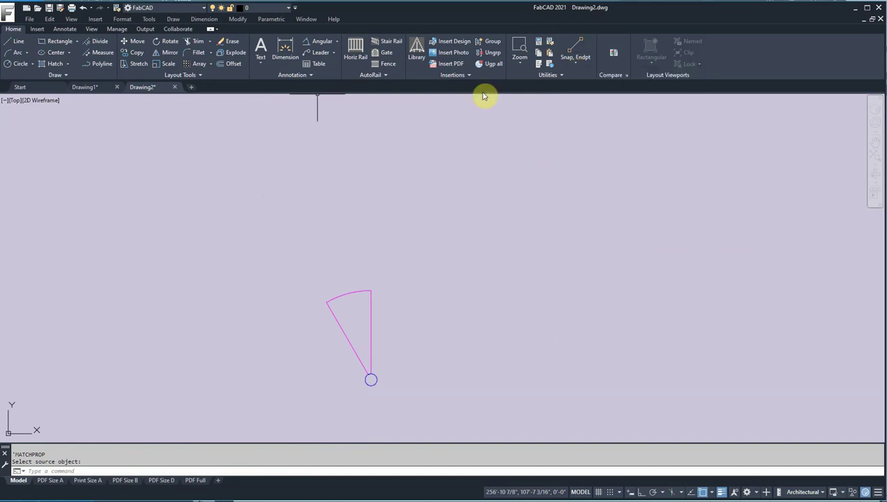
Step: Inspect the centre pole and tread outline from SE Isometric, in wireframe and in the Conceptual visual style
click(18, 102)
click(59, 198)
middle_drag(505, 337, 387, 306)
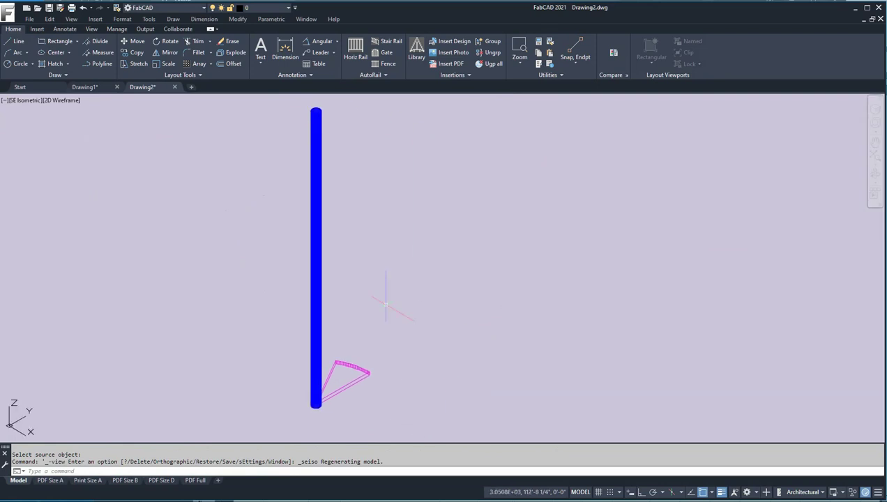
scroll(355, 377, up, 2)
scroll(355, 377, up, 2)
scroll(317, 341, down, 4)
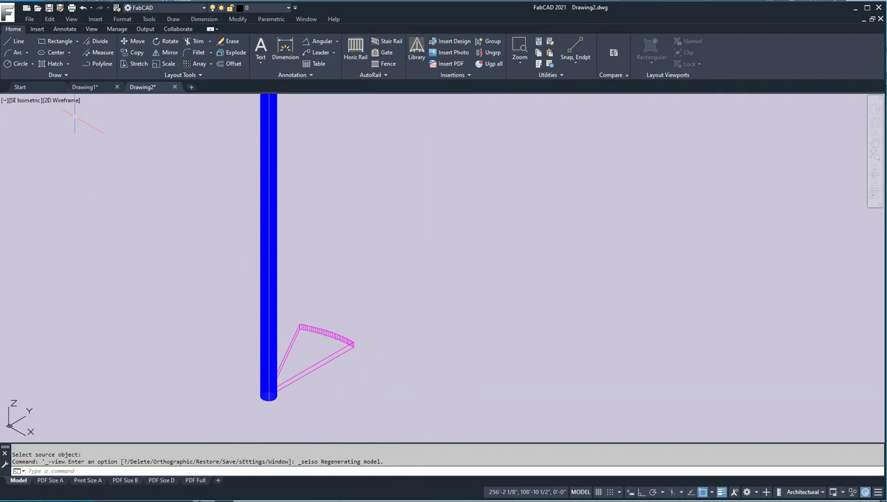
click(66, 102)
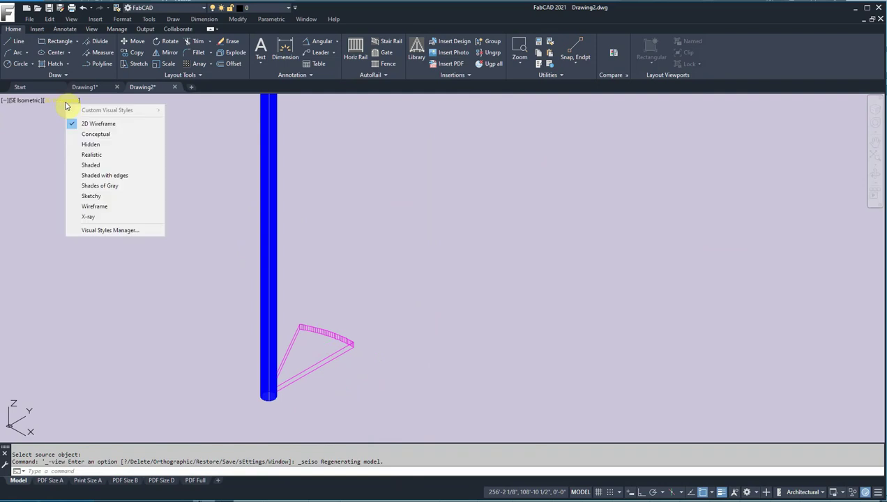
click(92, 137)
scroll(312, 366, up, 5)
scroll(359, 386, down, 5)
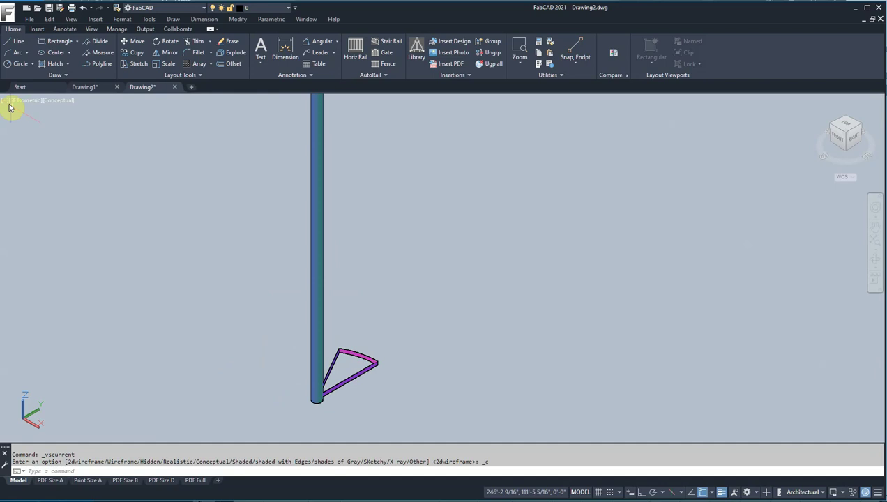
Step: Return to the 2D Wireframe visual style and the Top view, with the tread outline in view
click(60, 101)
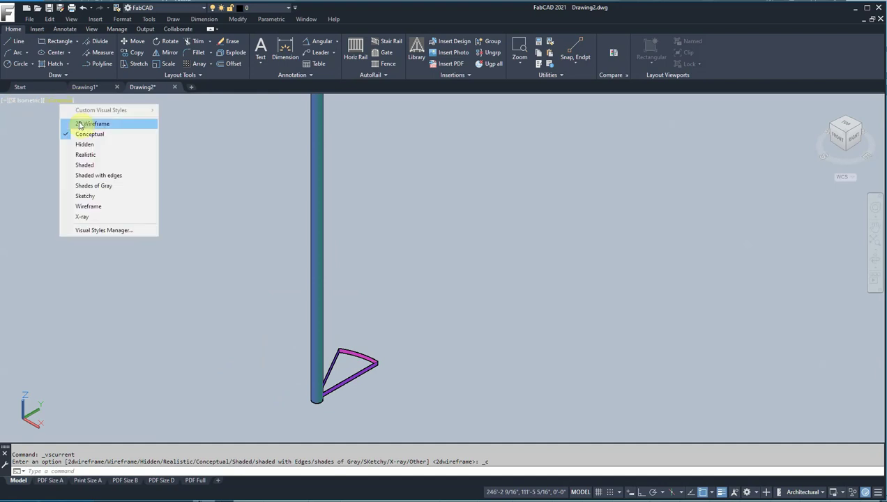
click(78, 125)
click(33, 102)
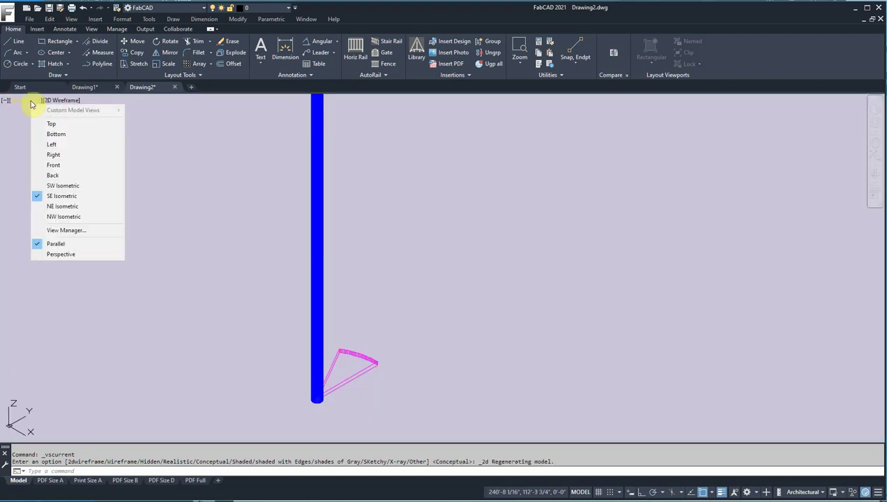
click(51, 125)
middle_drag(561, 276, 525, 298)
scroll(467, 301, up, 2)
scroll(400, 253, down, 6)
middle_drag(384, 239, 350, 261)
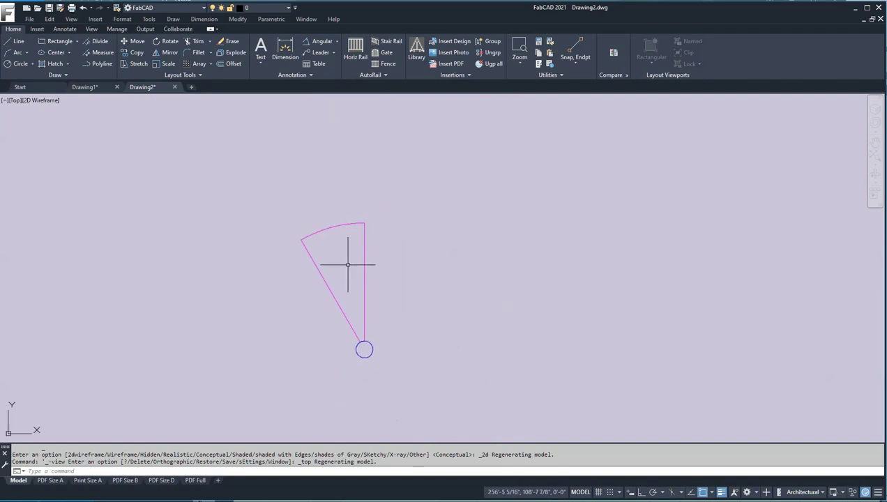
Step: Fill the wedge-shaped tread outline with the Spherical gradient hatch from the tool palettes
click(538, 65)
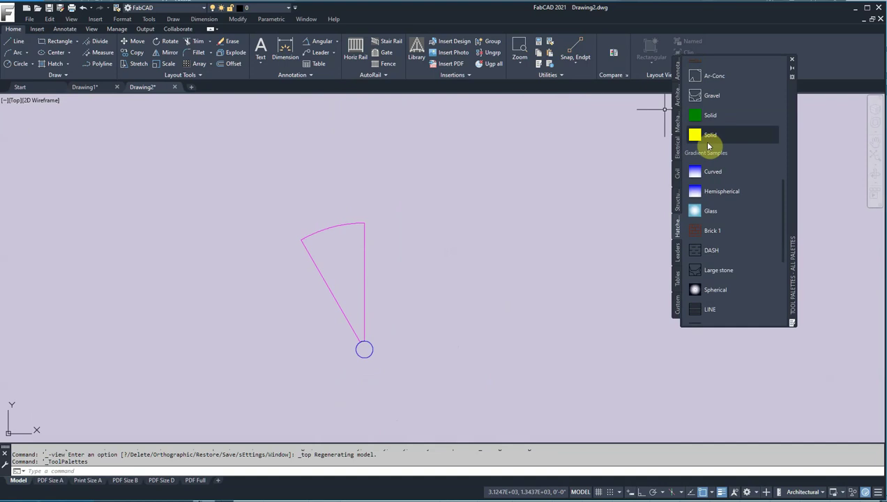
click(711, 291)
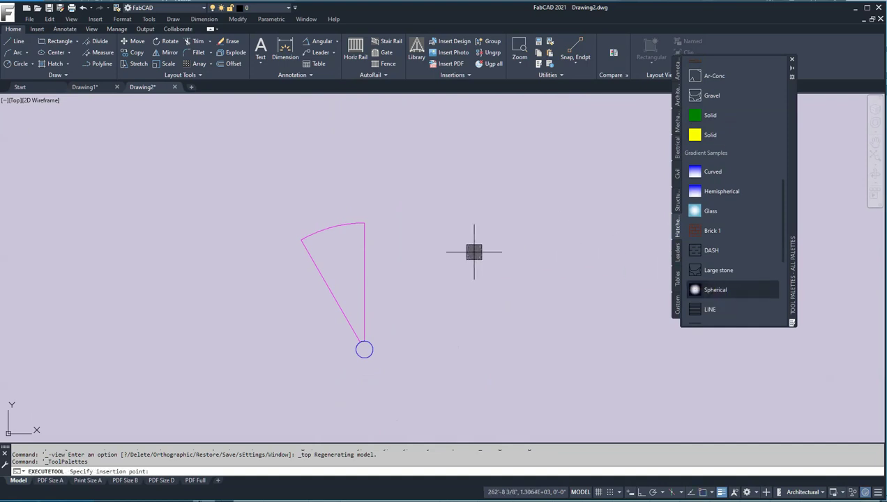
click(346, 263)
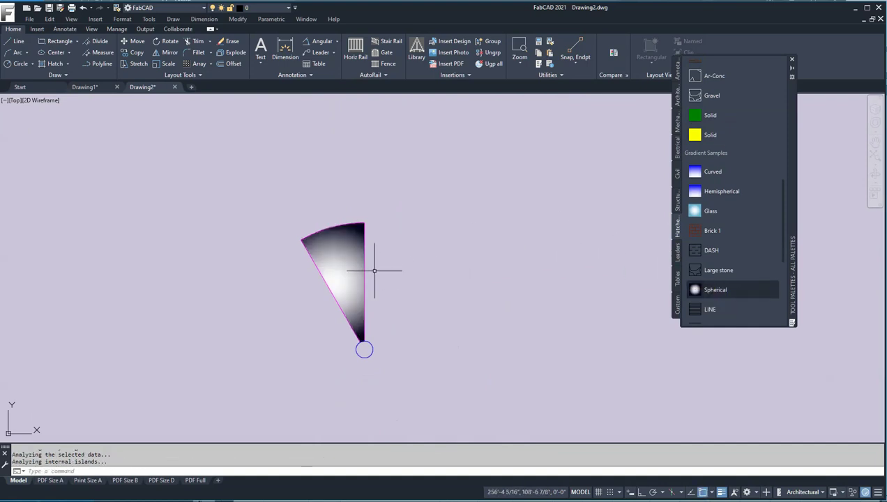
scroll(349, 265, up, 3)
scroll(480, 193, down, 3)
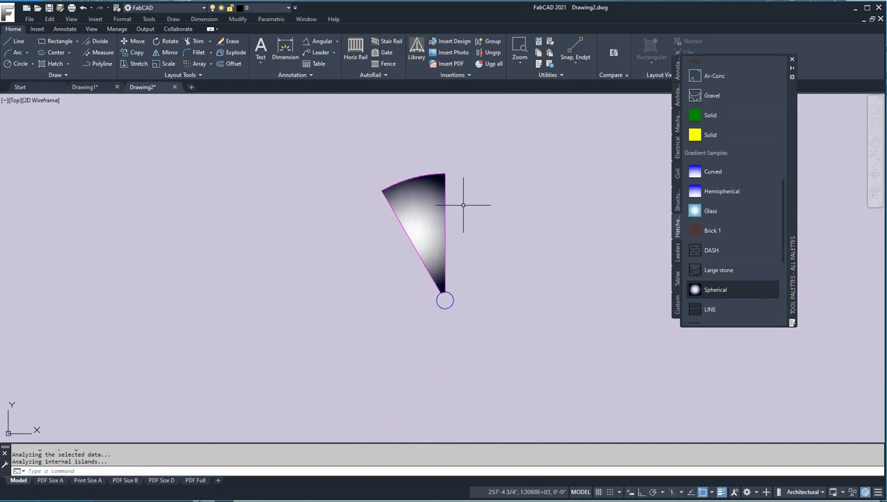
scroll(417, 206, up, 2)
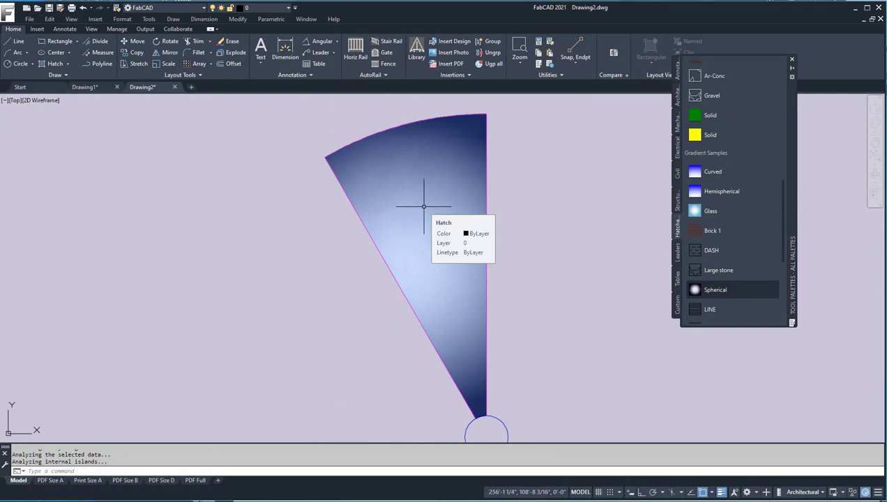
scroll(425, 209, down, 3)
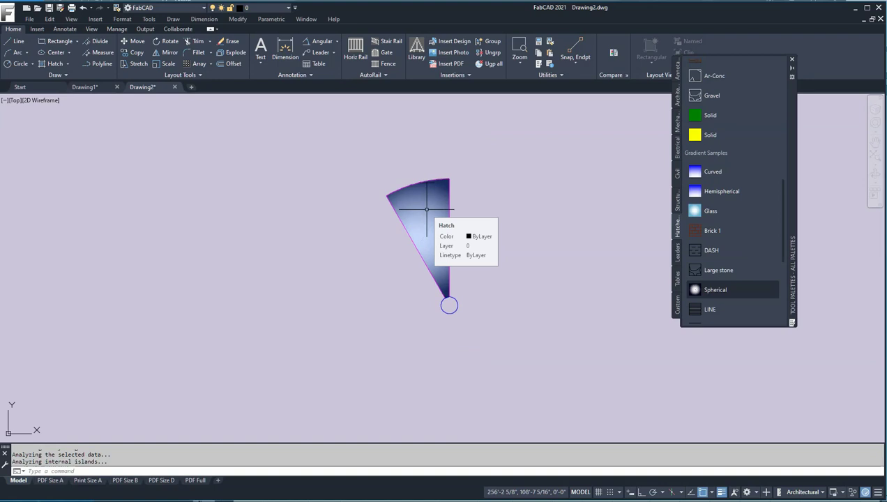
Step: Move the gradient hatch up to the tread's top surface with a displacement of 0,0,1.5
click(426, 208)
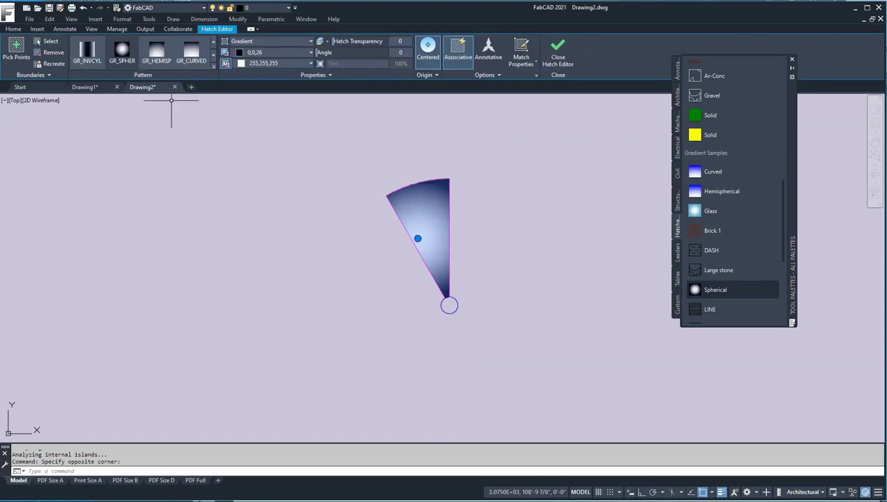
click(14, 29)
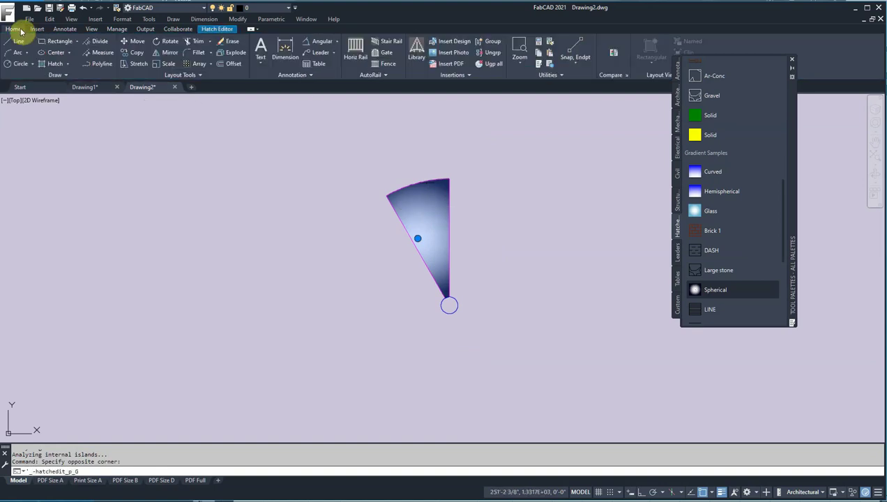
click(131, 41)
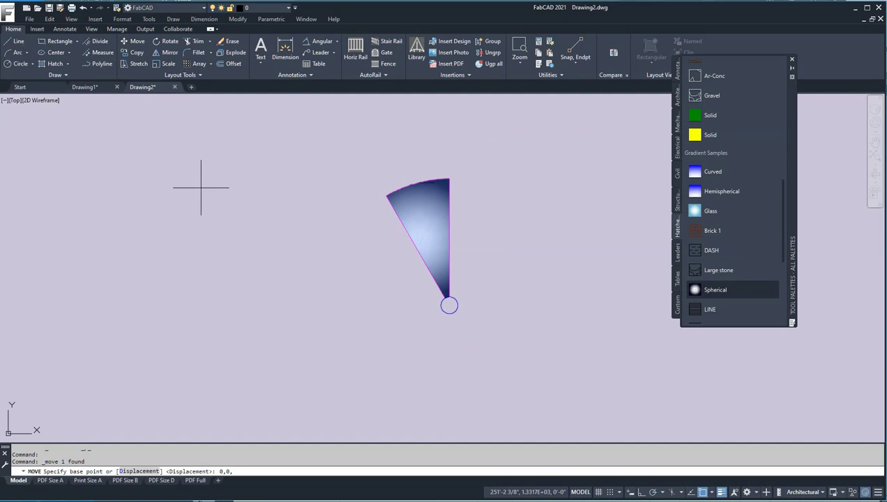
click(201, 187)
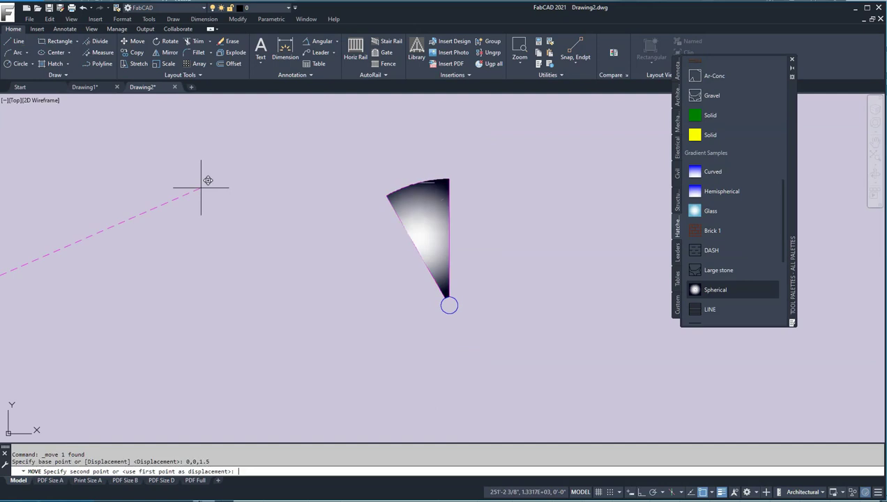
key(Return)
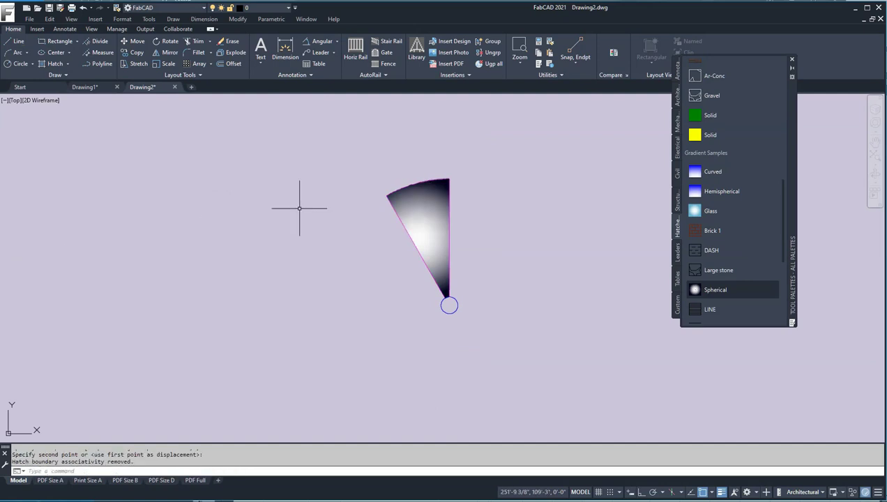
scroll(317, 240, down, 2)
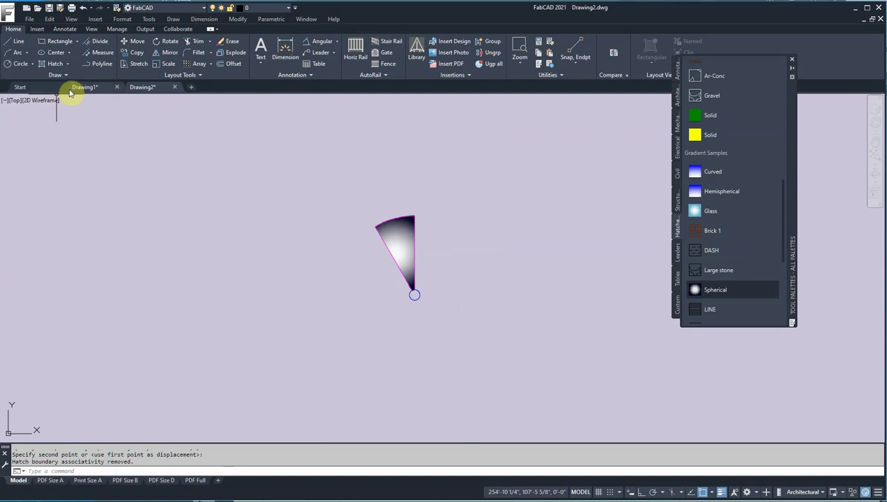
Step: Examine the hatched tread from SE Isometric and orbit around it
click(15, 101)
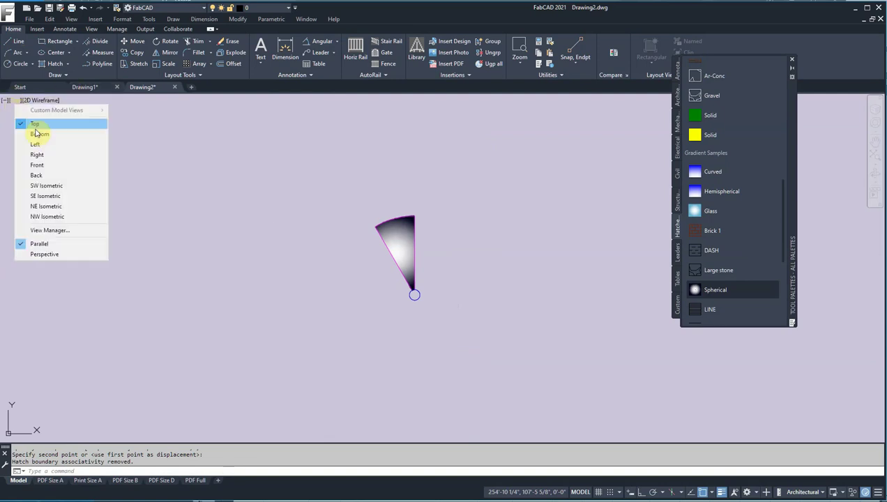
click(46, 196)
scroll(474, 397, up, 5)
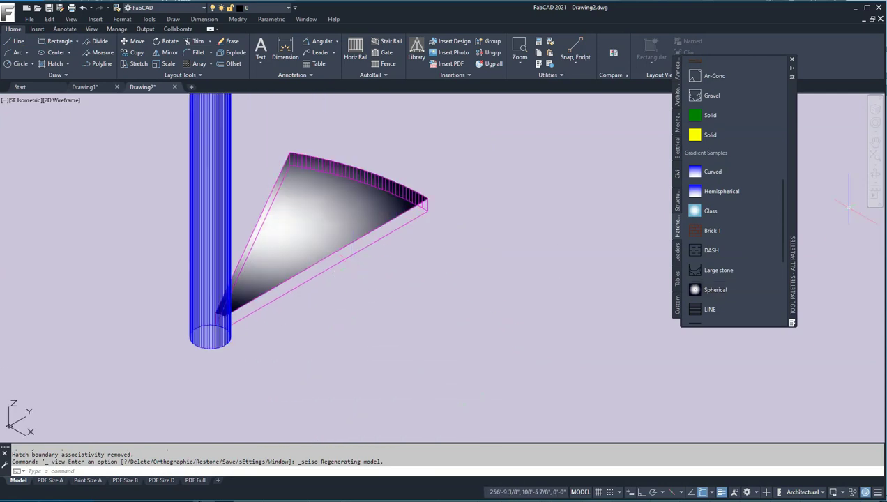
click(873, 176)
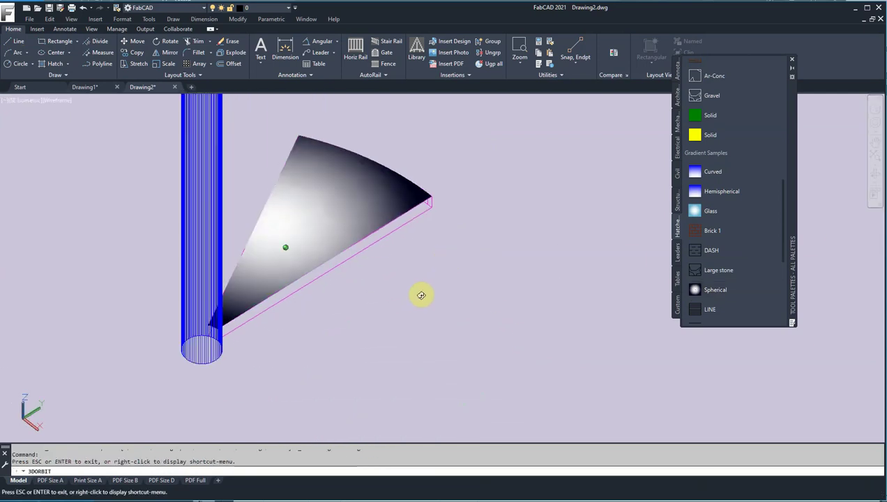
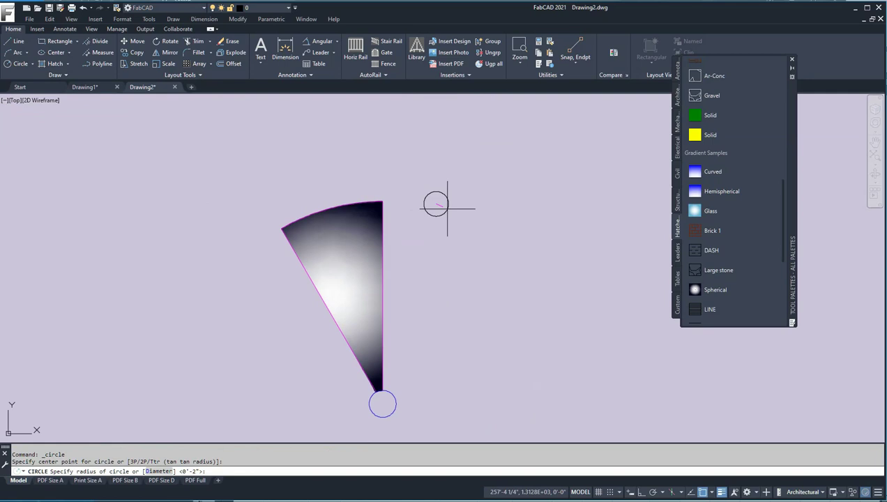
Step: Draw a circle 3/4 inch in diameter in the empty area beside the tread's vertical edge
key(Return)
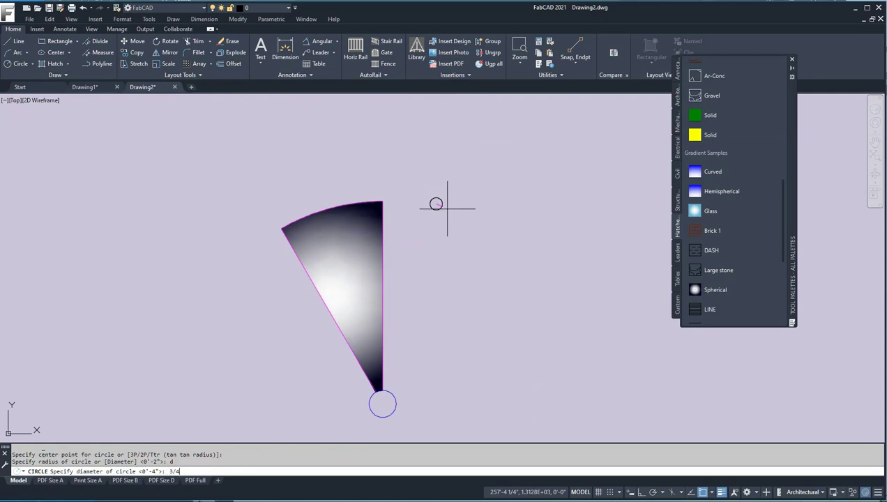
text(3/4)
key(Return)
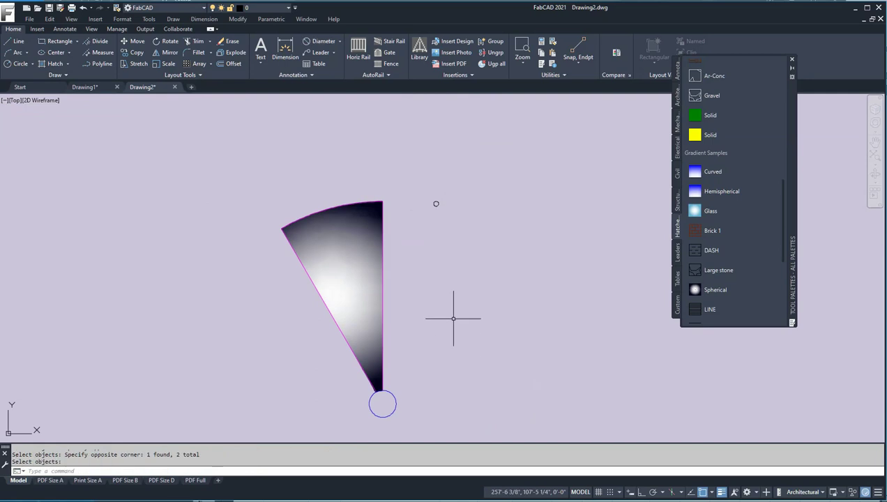
Step: Set the small circle's thickness to 3'-2" and its color to Green, and clear the selection
scroll(436, 204, up, 2)
key(Return)
click(433, 203)
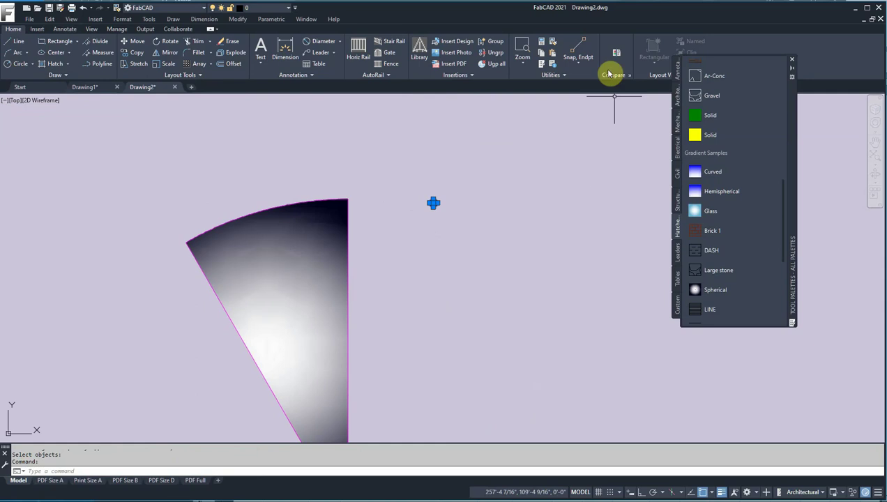
click(542, 47)
click(645, 171)
text(3/)
text(8)
key(Return)
click(690, 101)
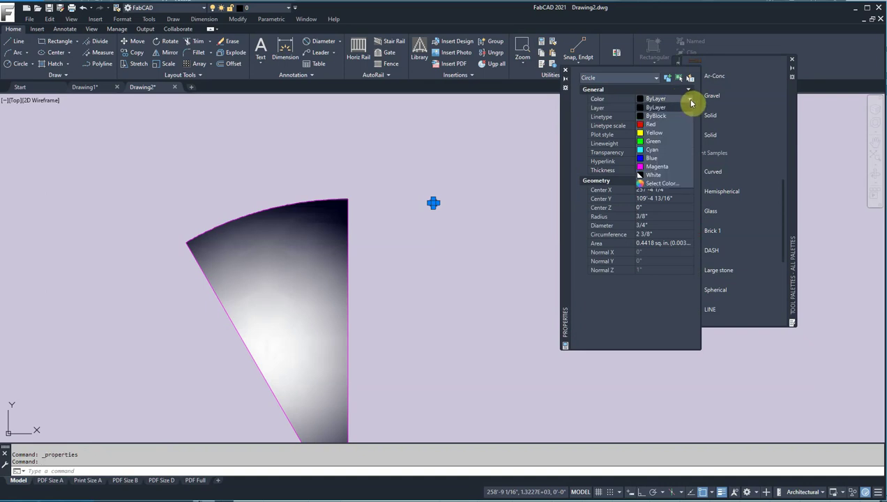
click(651, 142)
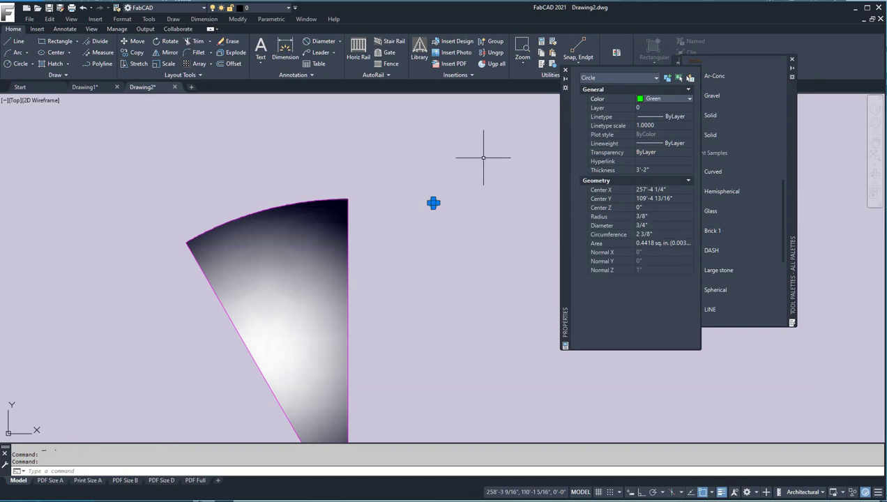
key(Escape)
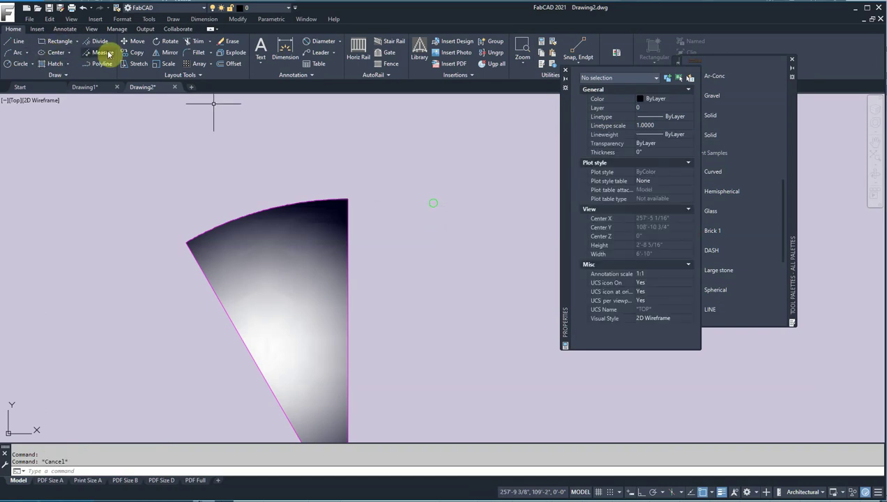
Step: Move the green circle onto the tread, just inside the outer corner beside the vertical edge
click(132, 42)
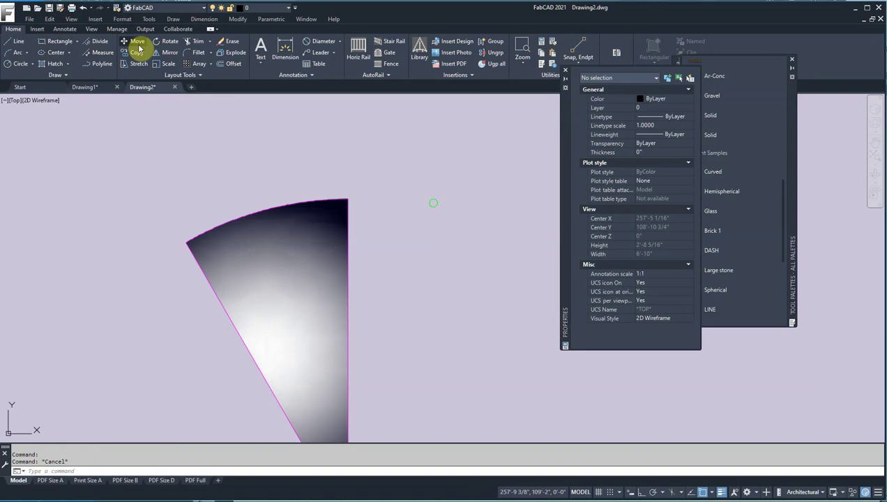
click(457, 219)
click(422, 179)
key(Return)
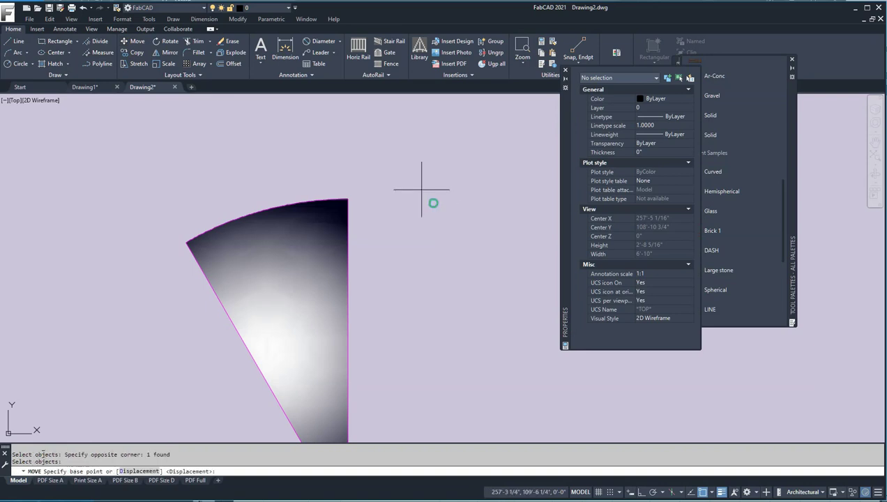
click(433, 203)
scroll(359, 204, up, 3)
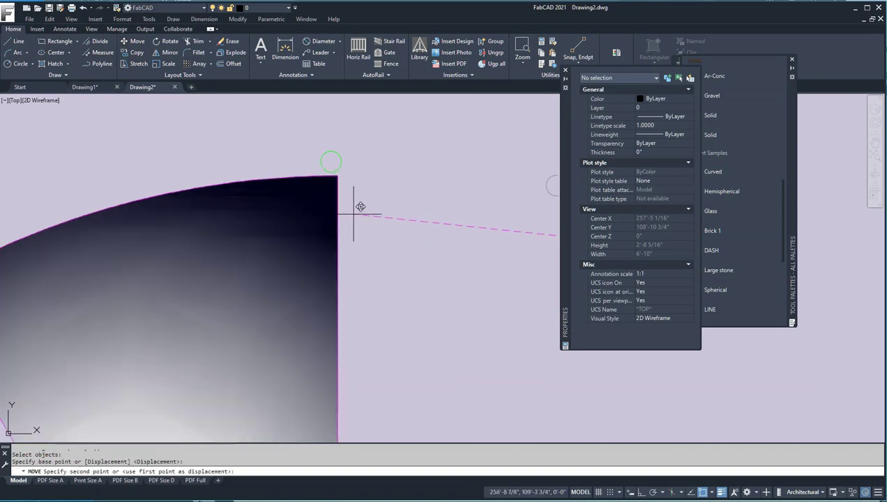
click(321, 259)
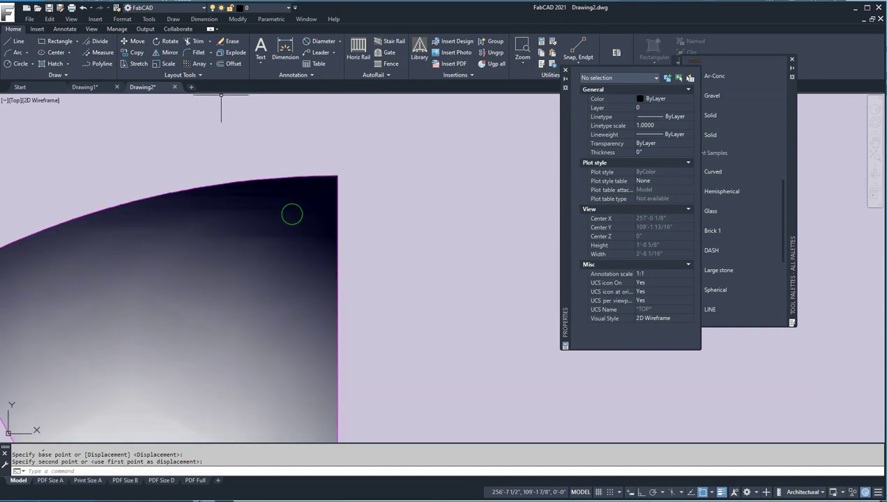
Step: Raise the green circle to the tread's top surface with a displacement of 0,0,1.5
click(132, 43)
click(295, 224)
scroll(297, 223, up, 5)
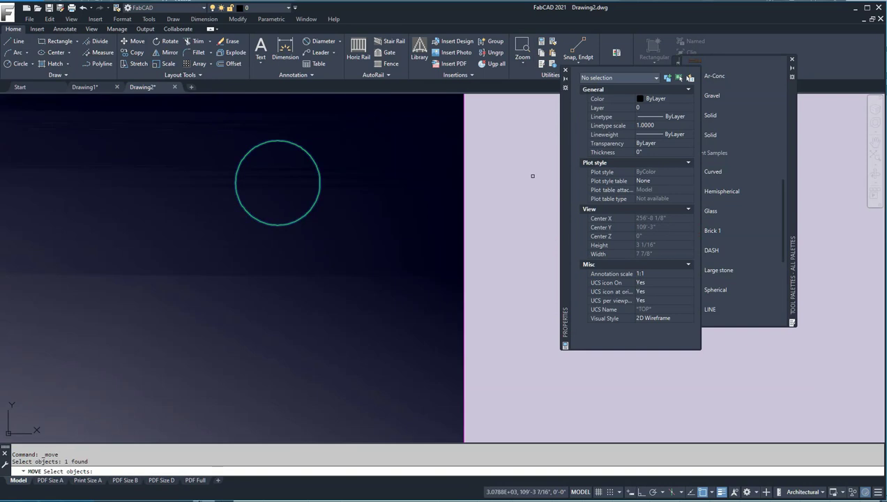
key(Return)
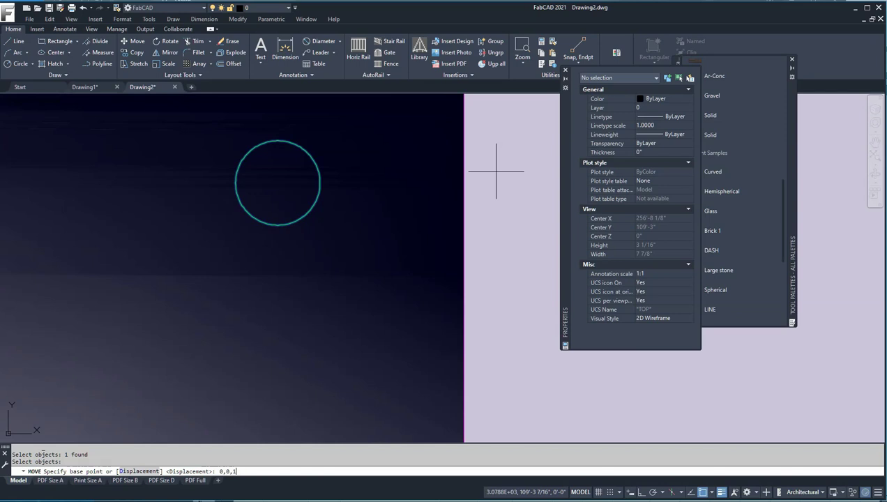
key(Return)
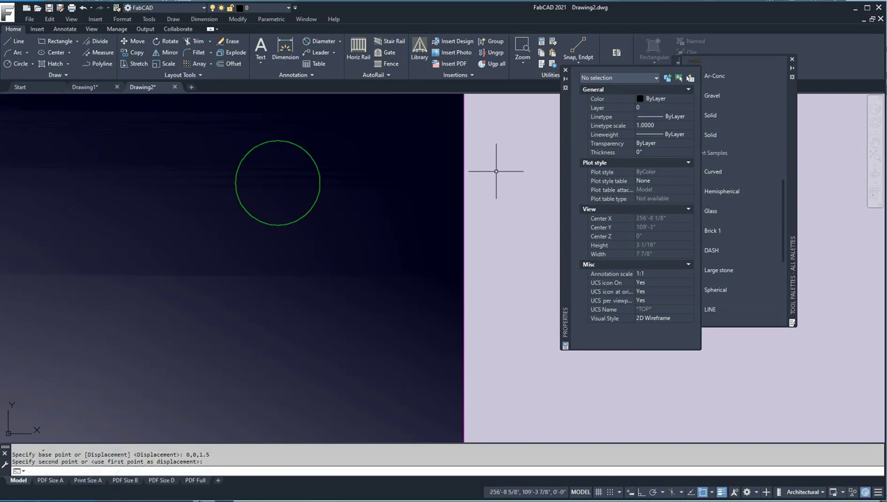
scroll(496, 170, down, 6)
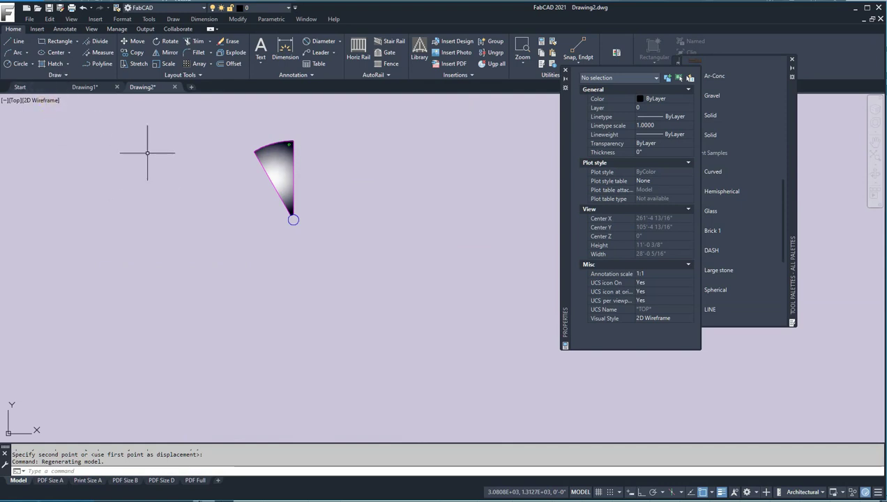
Step: Examine the picket's placement on the tread from SE Isometric and return to the Top view
click(17, 104)
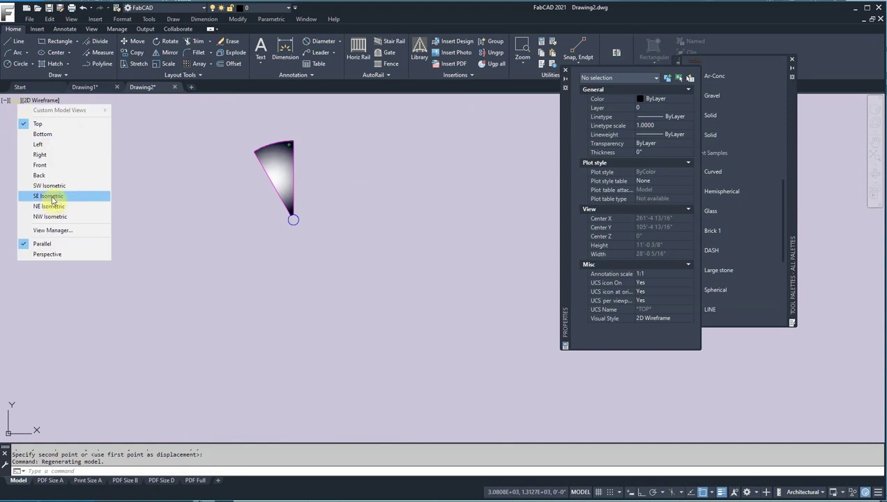
click(84, 195)
scroll(487, 394, up, 5)
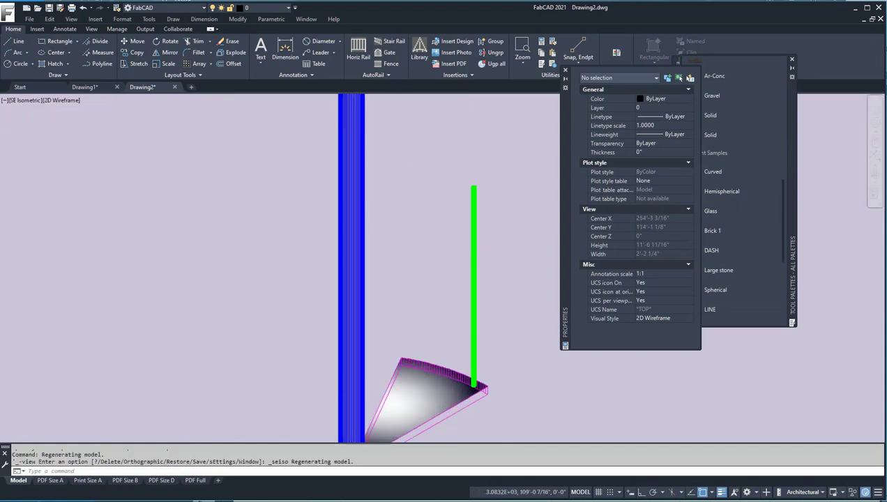
scroll(288, 299, down, 4)
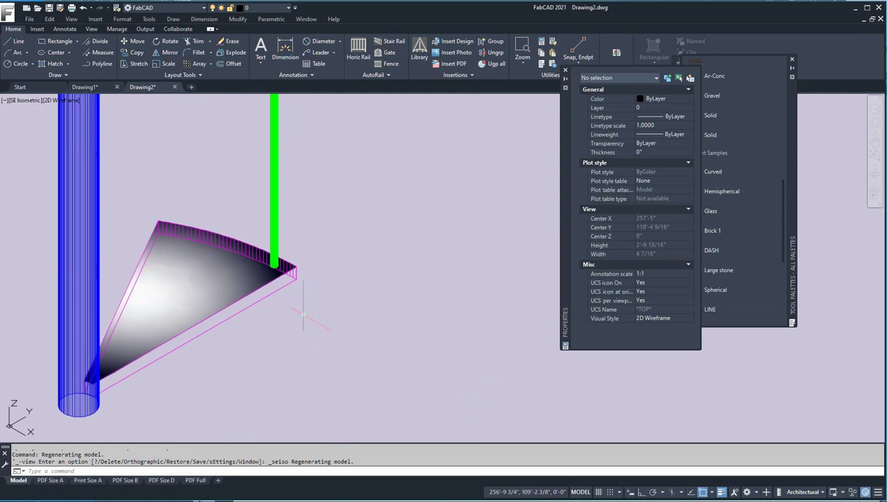
scroll(350, 271, down, 2)
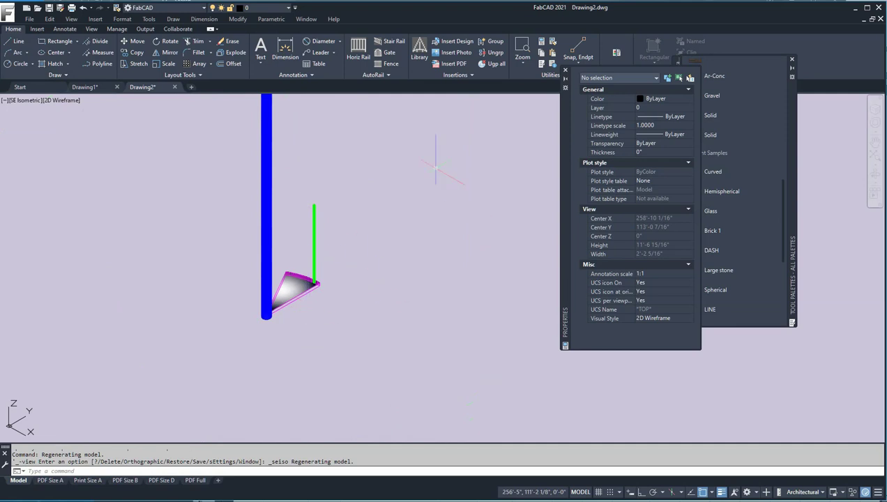
click(35, 103)
click(61, 124)
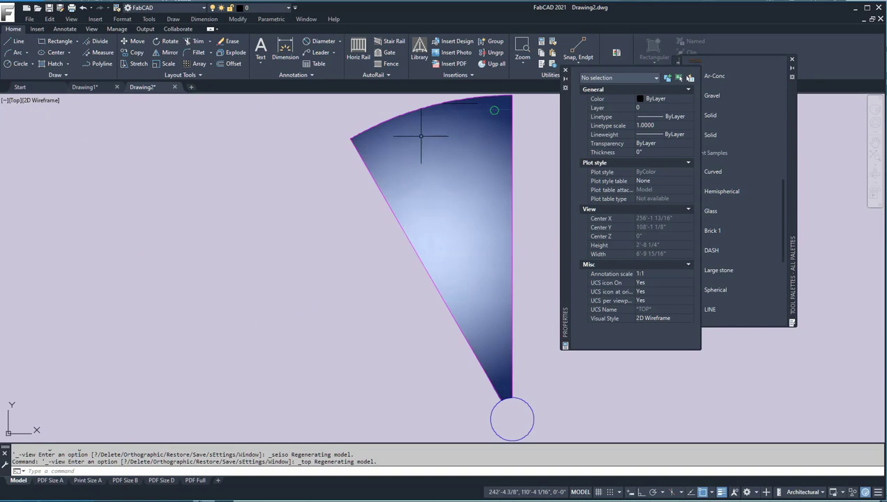
Step: Group the tread outline, its gradient hatch and the green picket, leaving out the center pole
click(493, 43)
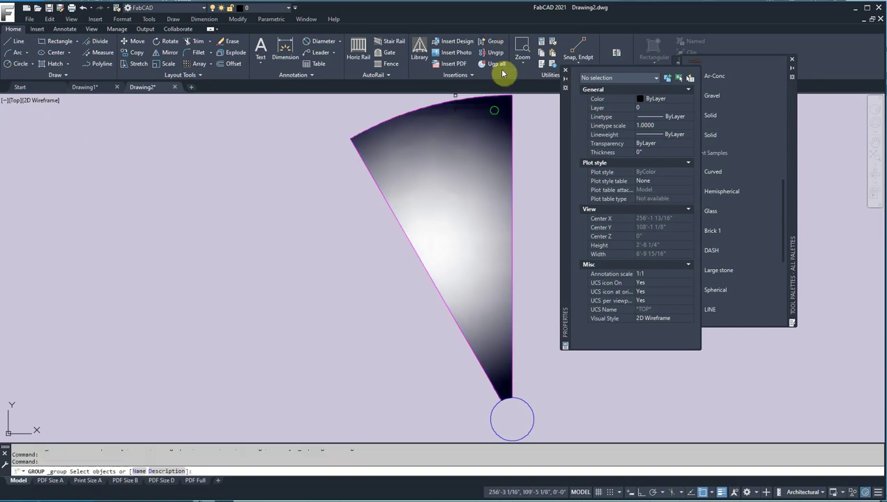
middle_drag(524, 139, 387, 211)
click(399, 237)
click(251, 139)
click(444, 287)
click(221, 313)
middle_drag(217, 325, 220, 235)
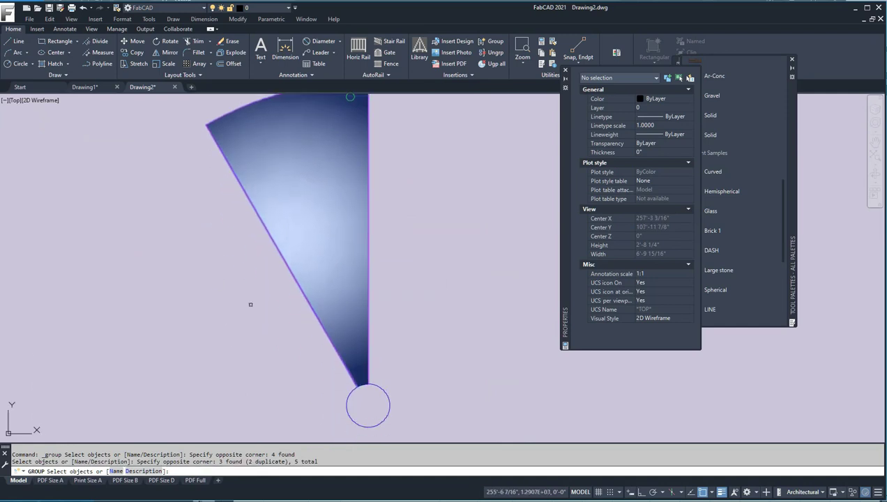
click(339, 377)
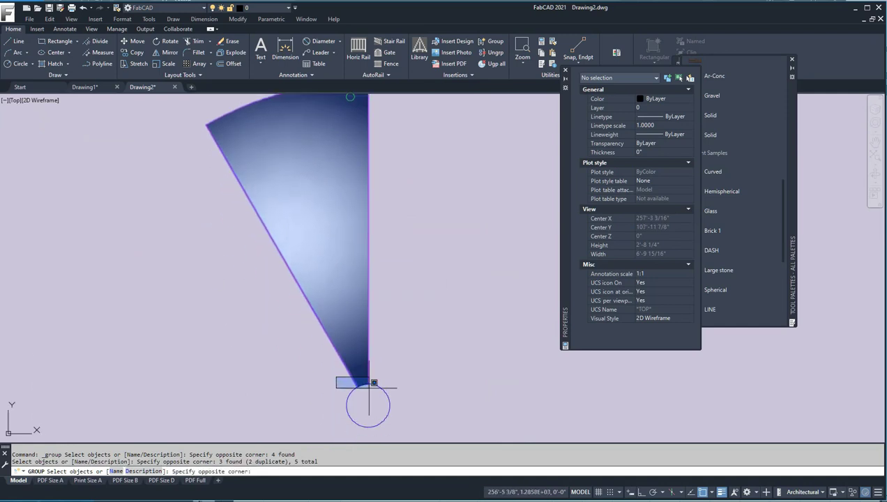
click(371, 388)
key(Return)
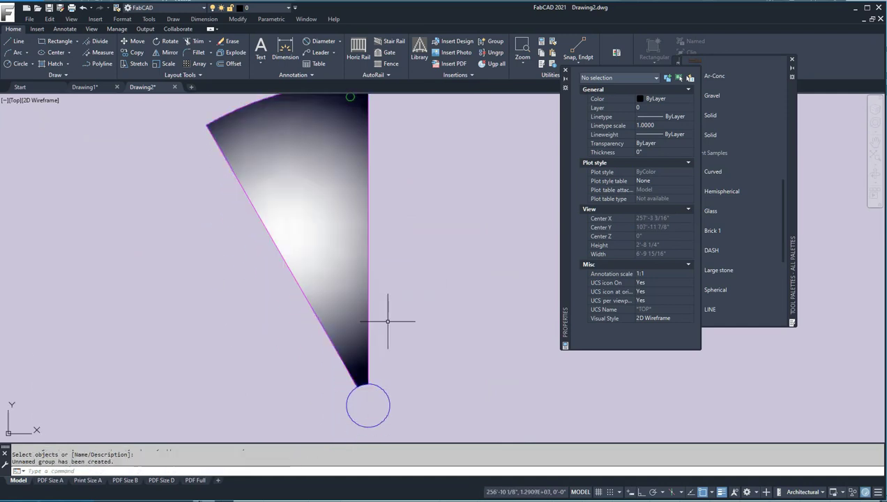
Step: Close the Properties and Tool Palettes windows to clear the drawing area around the stair
scroll(387, 258, down, 5)
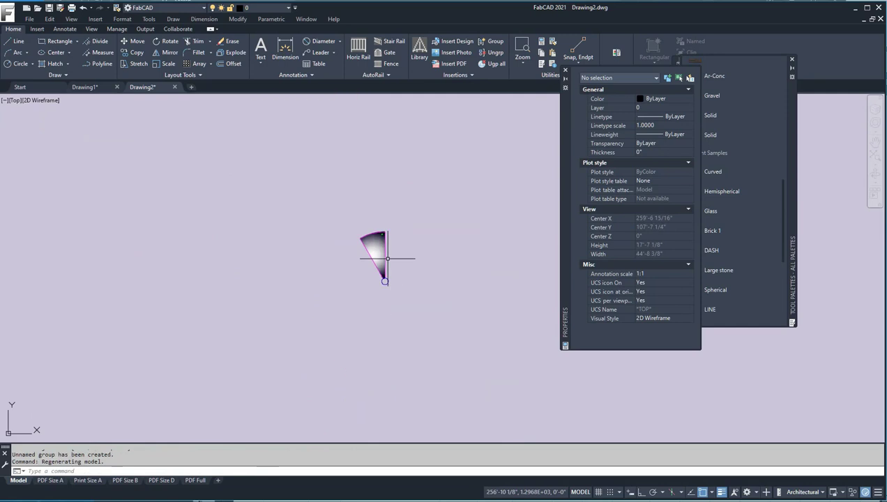
middle_drag(419, 237, 377, 253)
click(565, 74)
click(792, 60)
scroll(446, 237, up, 5)
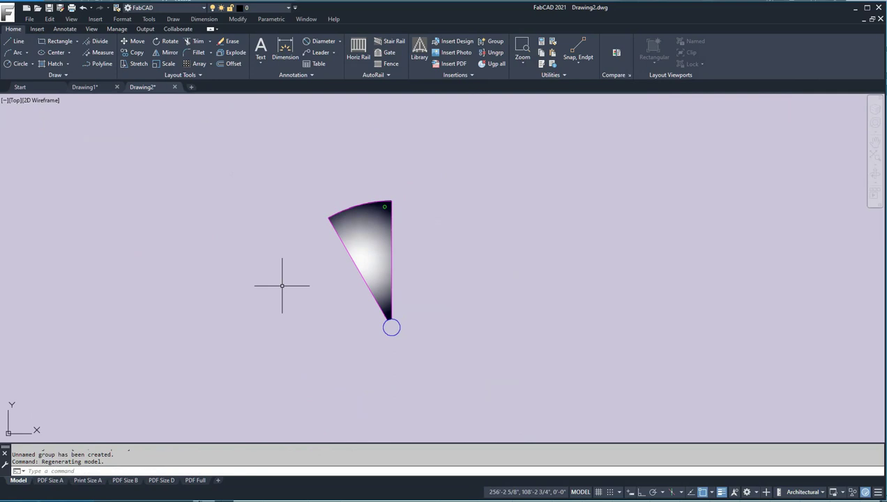
scroll(471, 299, down, 2)
scroll(468, 294, up, 2)
middle_drag(468, 293, 372, 257)
scroll(351, 248, down, 3)
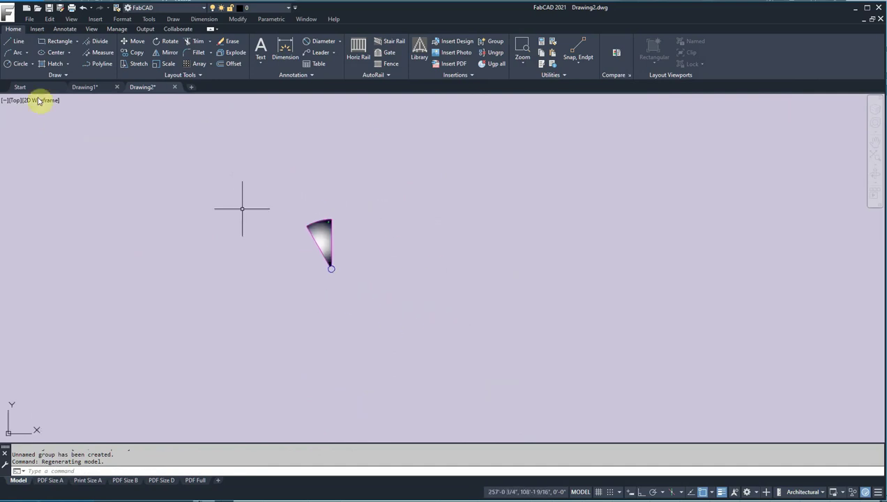
Step: Set up a polar array of the tread group around the center of the blue pole
click(195, 67)
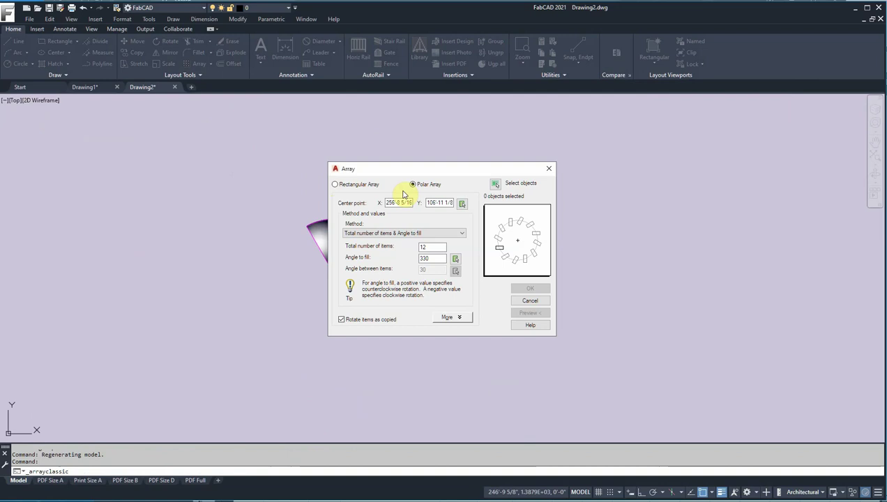
click(462, 206)
scroll(348, 275, up, 3)
click(310, 264)
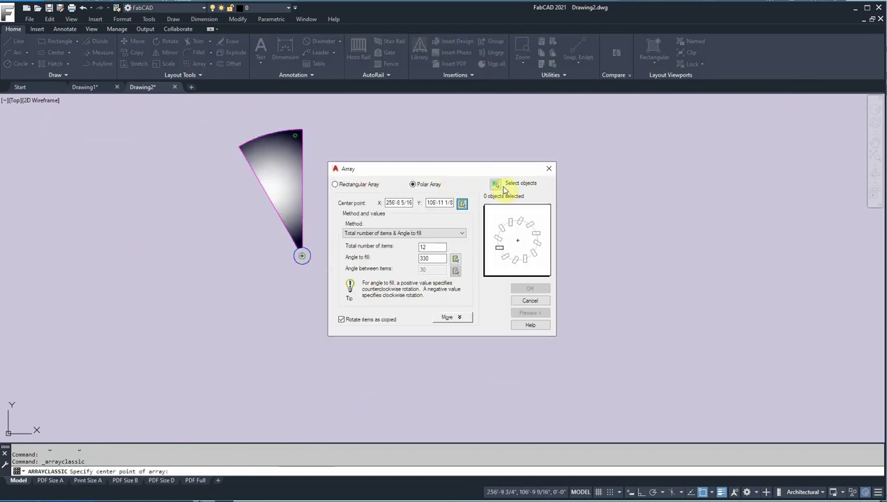
click(495, 186)
click(301, 194)
key(Return)
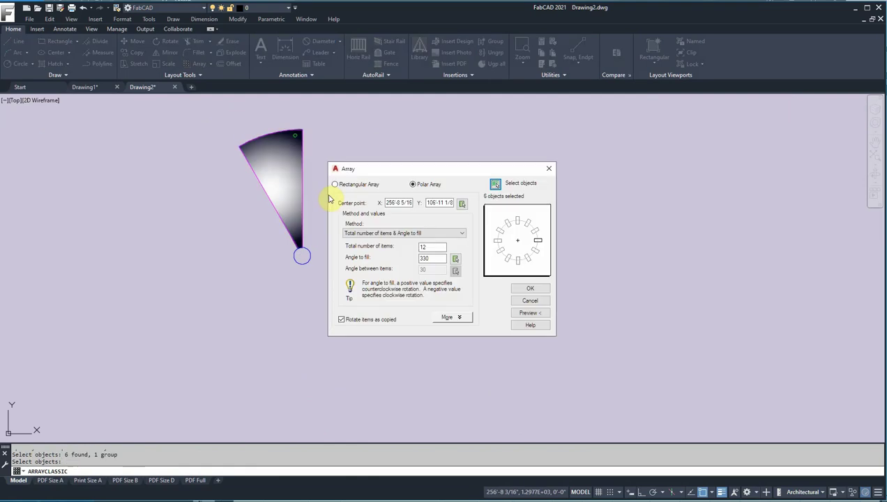
Step: Set the total number of items to 11, preview the polar array and return to its settings
double_click(423, 246)
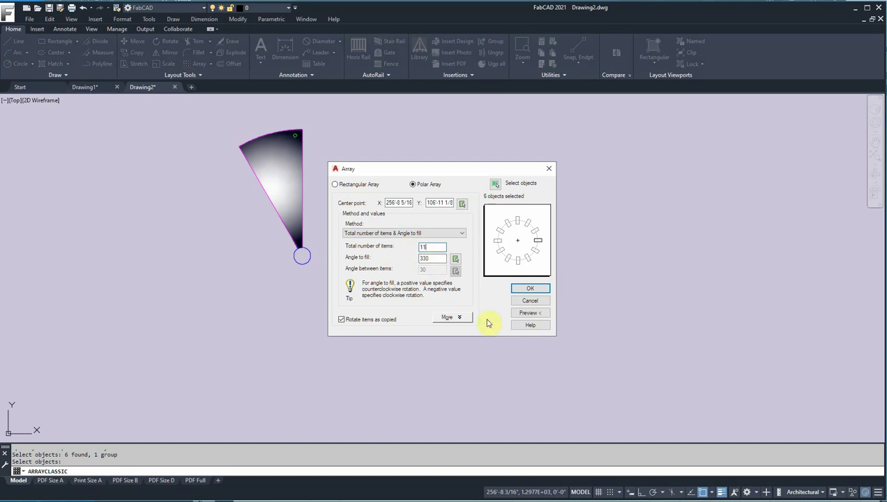
click(528, 315)
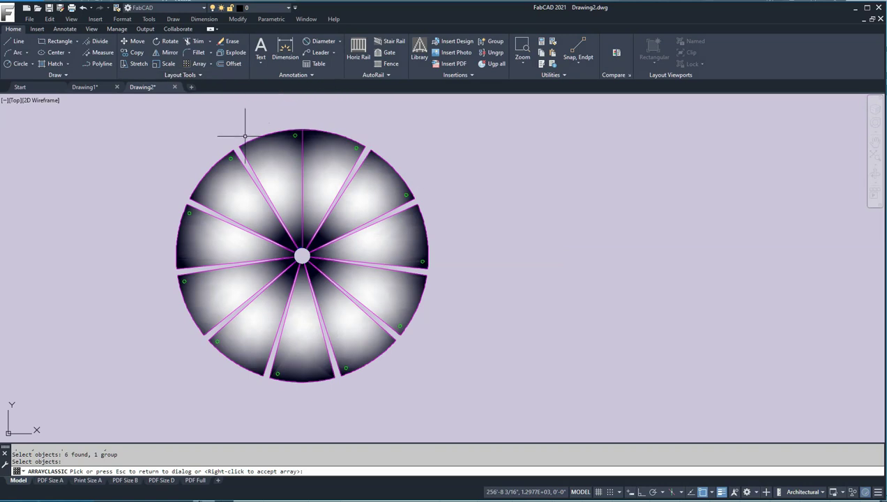
click(311, 143)
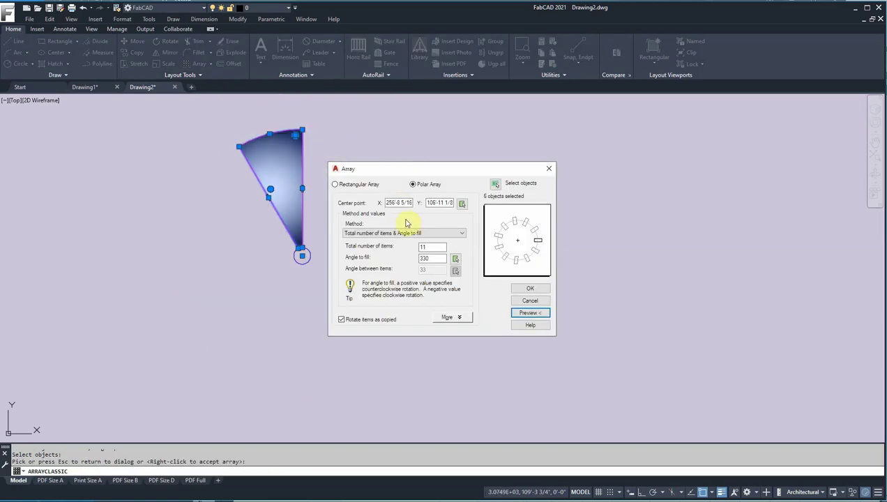
Step: Set the angle to fill to 300, preview the polar array of treads and accept it
click(432, 259)
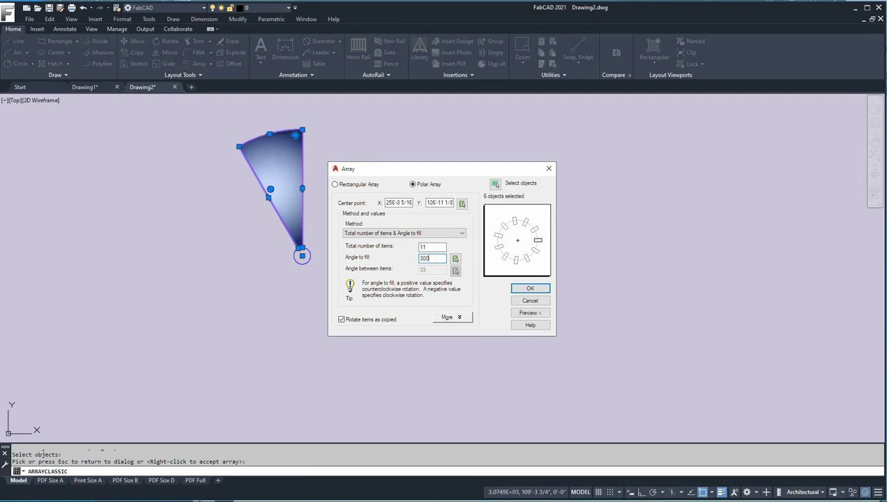
click(530, 312)
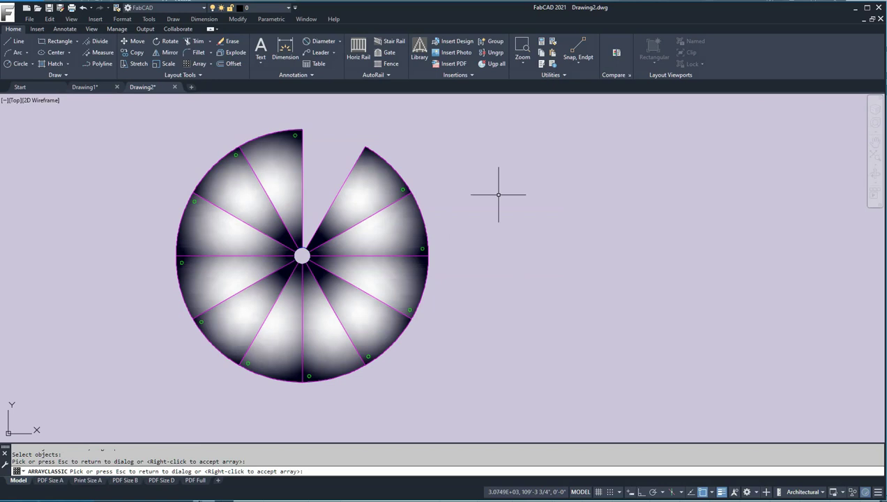
right_click(549, 200)
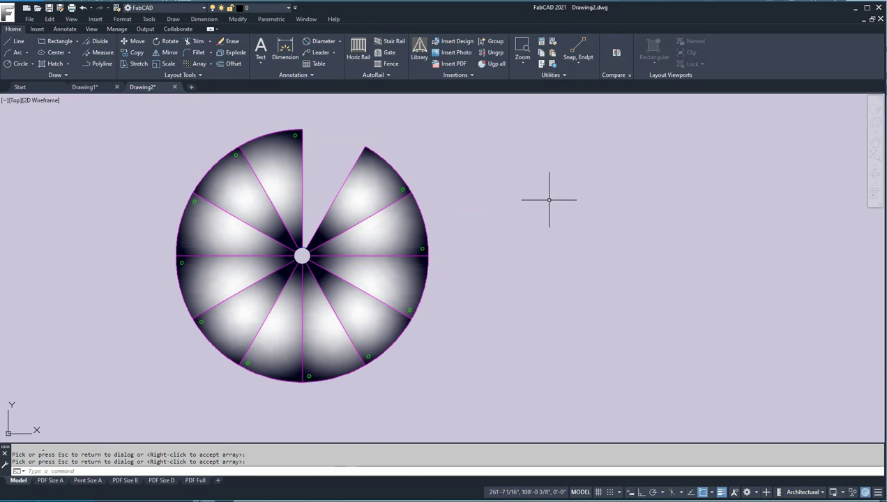
Step: Examine the arrayed treads and pickets from above and from SE Isometric
scroll(259, 177, up, 3)
scroll(352, 166, down, 3)
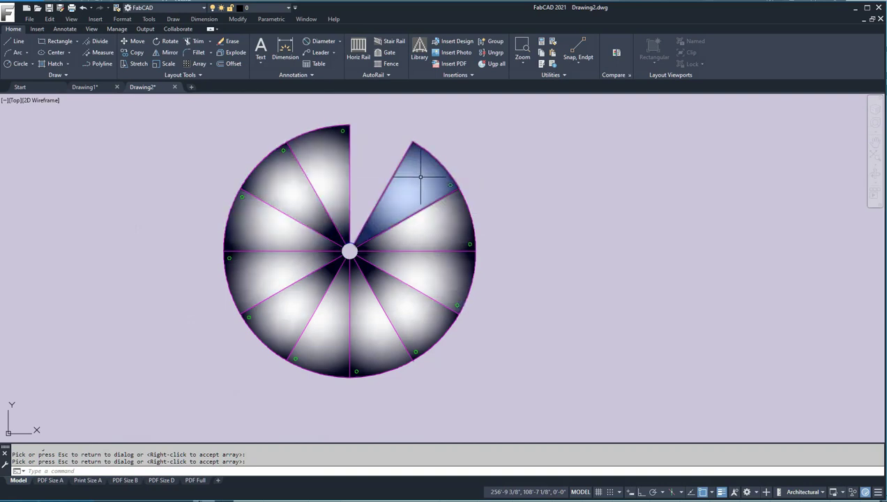
right_click(471, 145)
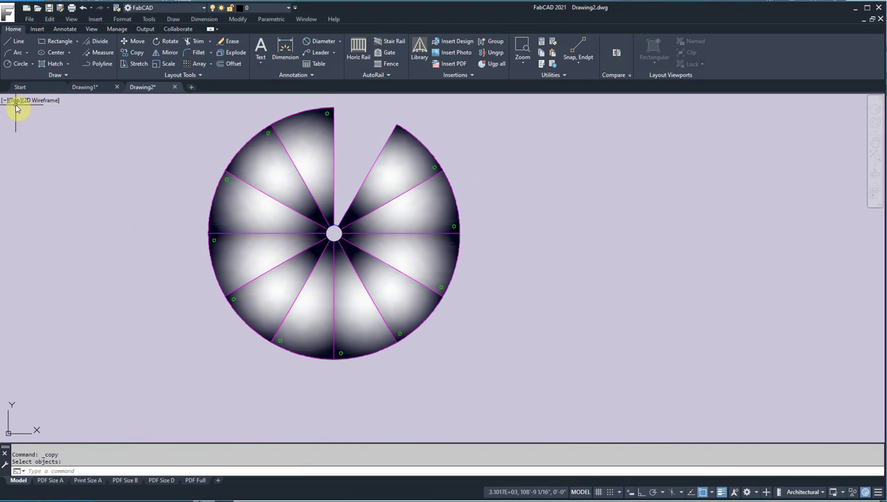
click(15, 101)
click(40, 198)
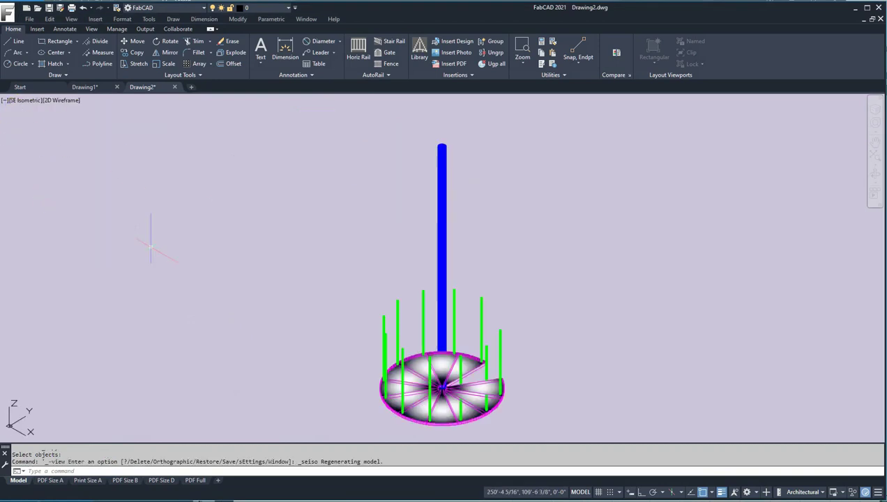
scroll(485, 330, up, 5)
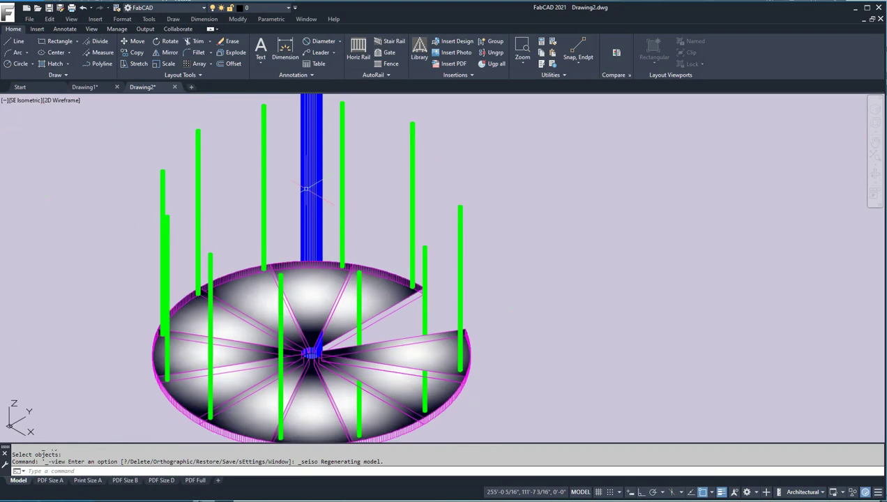
Step: Display the model in the Conceptual visual style and inspect the ring of treads and pickets
click(69, 104)
click(98, 134)
scroll(573, 307, down, 5)
middle_drag(573, 307, 321, 260)
scroll(313, 262, up, 4)
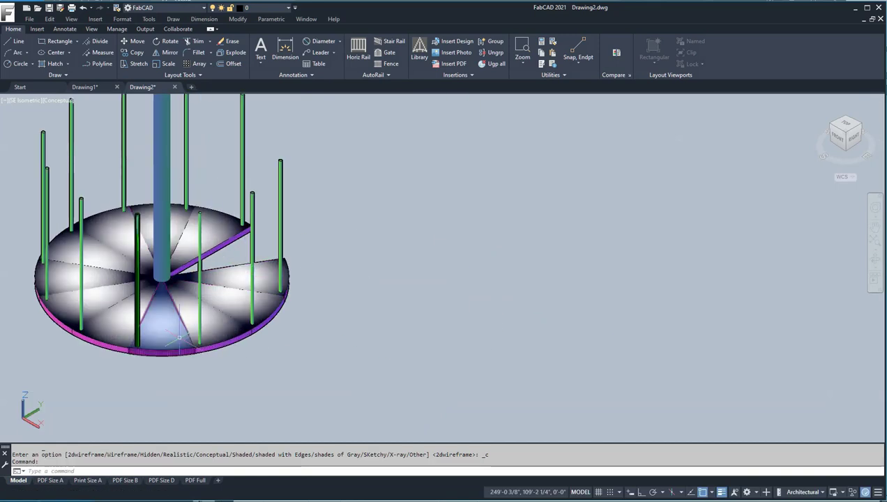
scroll(226, 176, down, 4)
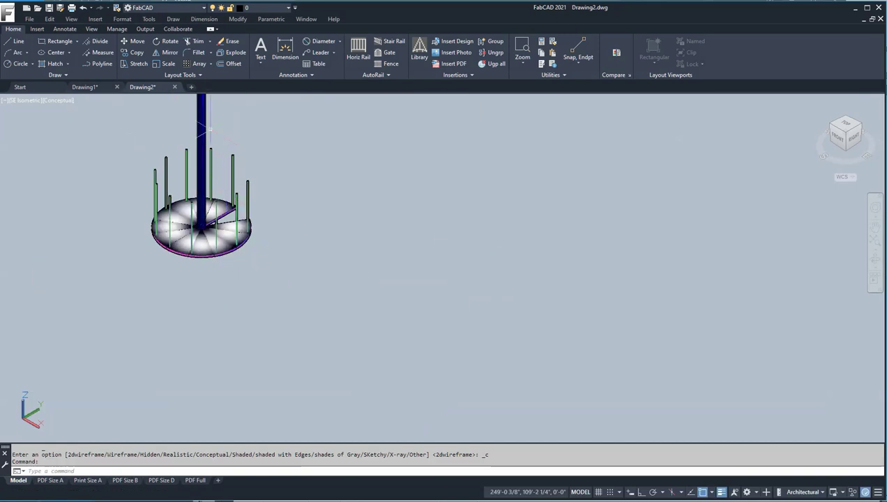
Step: Undo the last move of the tread and picket group
drag(247, 166, 260, 242)
key(Escape)
scroll(237, 293, up, 3)
shift+middle_drag(259, 199, 228, 358)
key(ctrl+z)
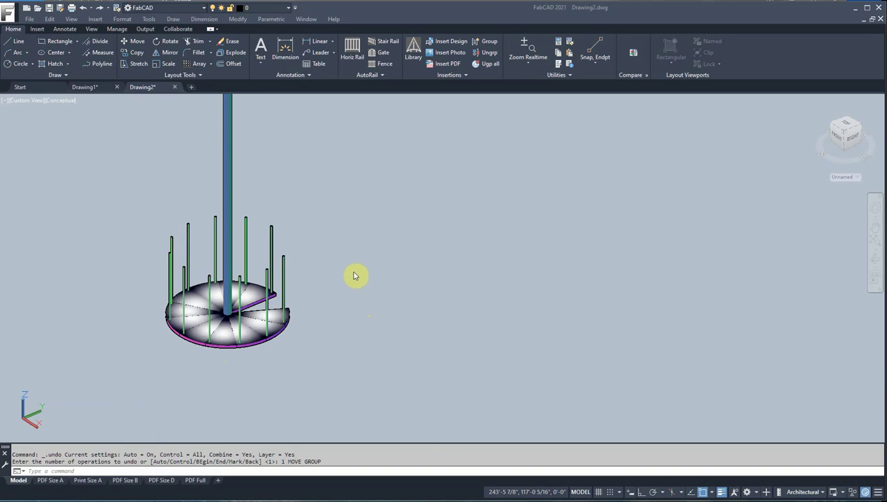
Step: Move all eleven tread and picket groups vertically by a displacement of 0,0,7.5, leaving out the center pole
click(134, 42)
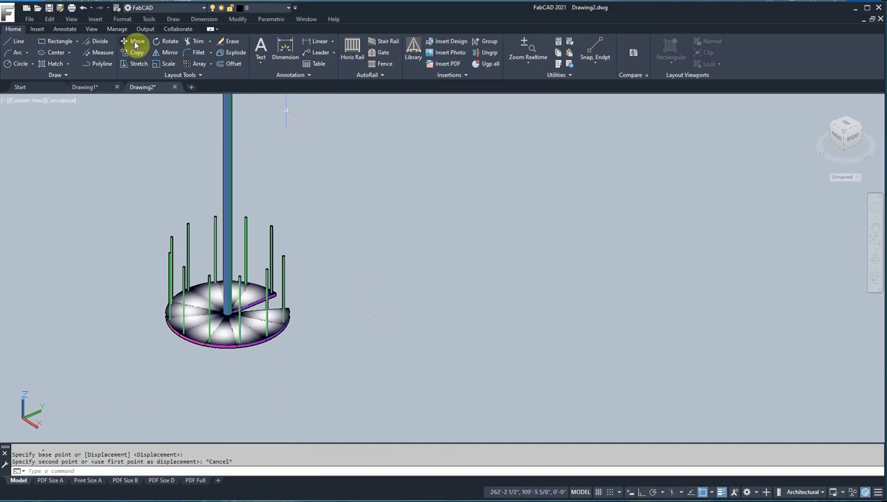
click(309, 363)
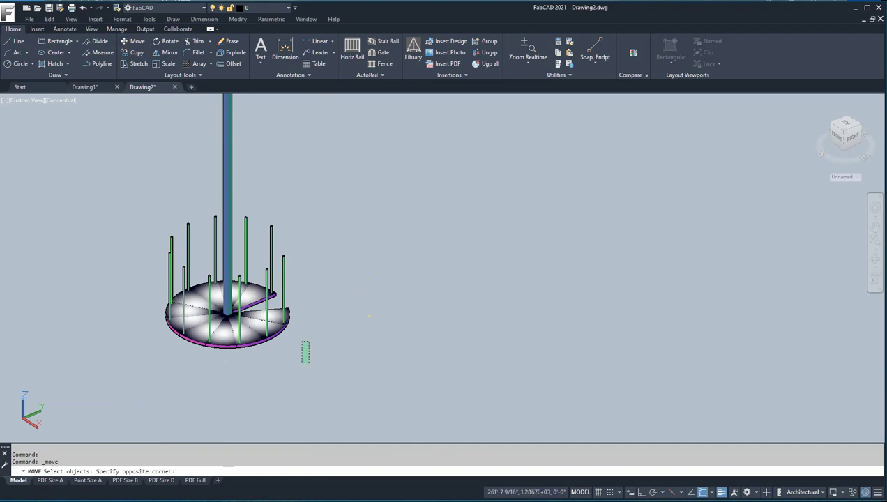
click(252, 223)
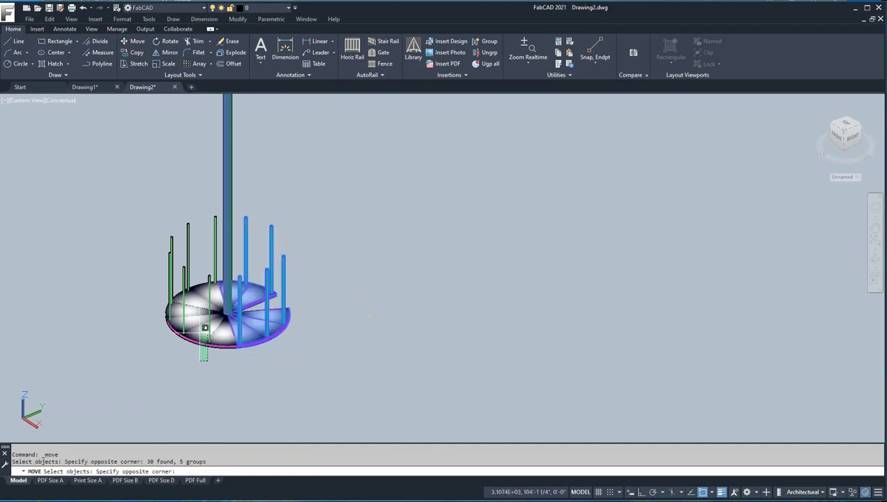
click(187, 299)
click(208, 259)
click(188, 260)
key(Return)
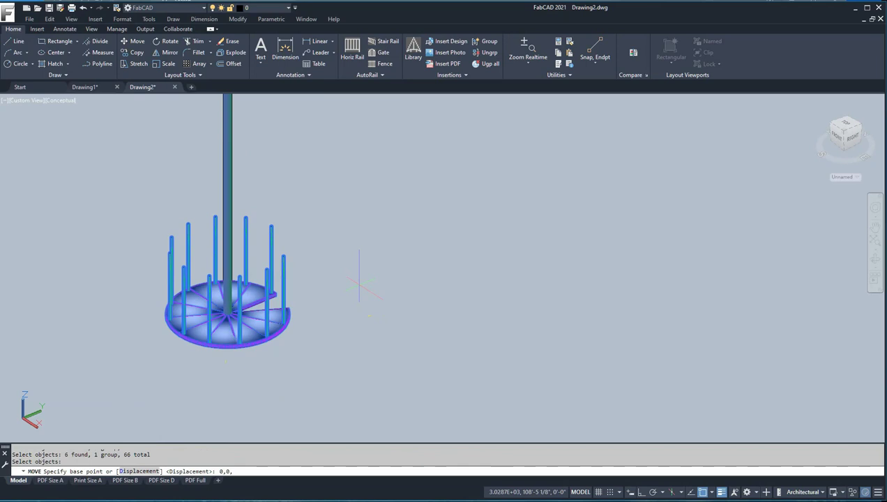
text(0,0,7.5)
key(Return)
key(Return)
Step: Move the previous selection up by 0,0,9, excluding the first tread and its picket beside the gap
right_click(235, 361)
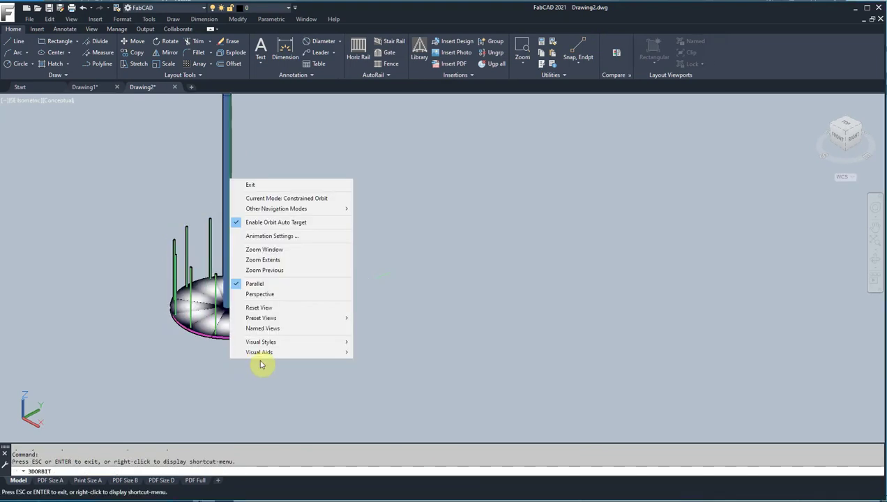
click(252, 185)
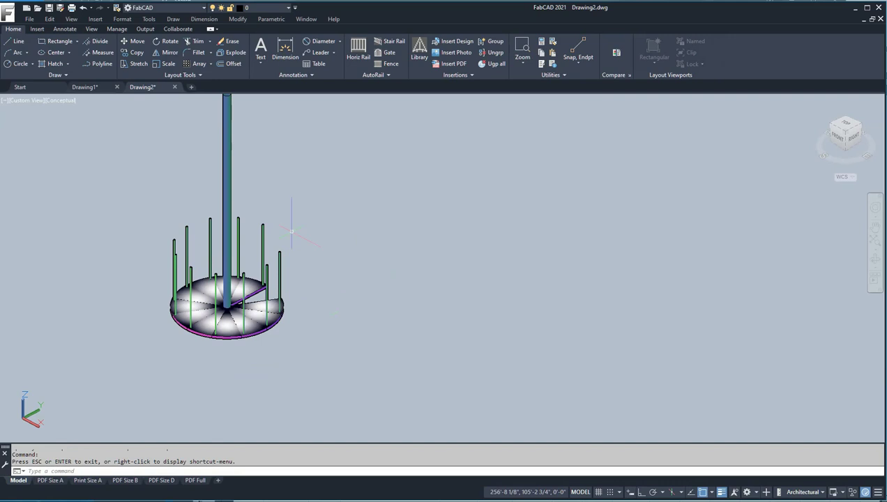
scroll(292, 231, down, 2)
scroll(381, 228, up, 2)
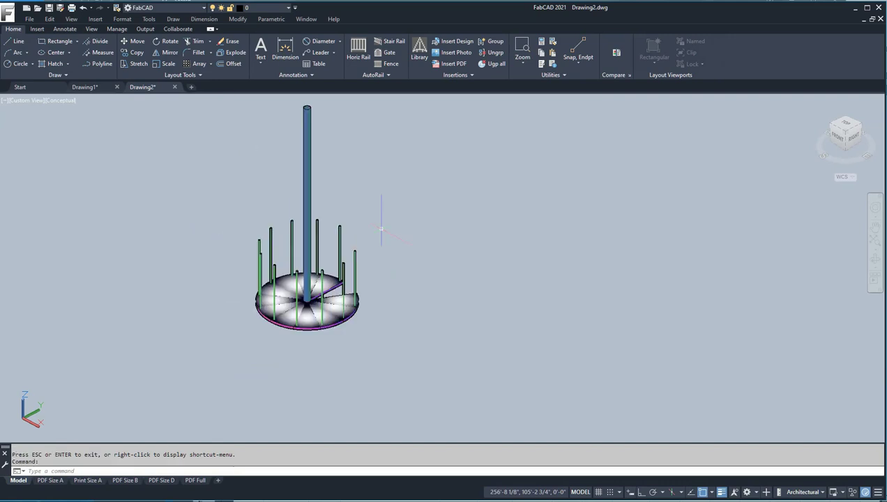
click(134, 41)
text(p)
key(Return)
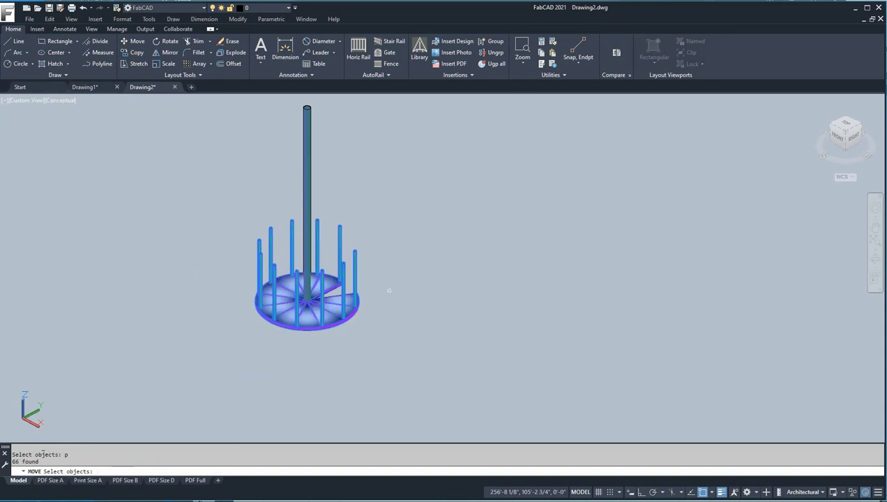
text(r)
key(Return)
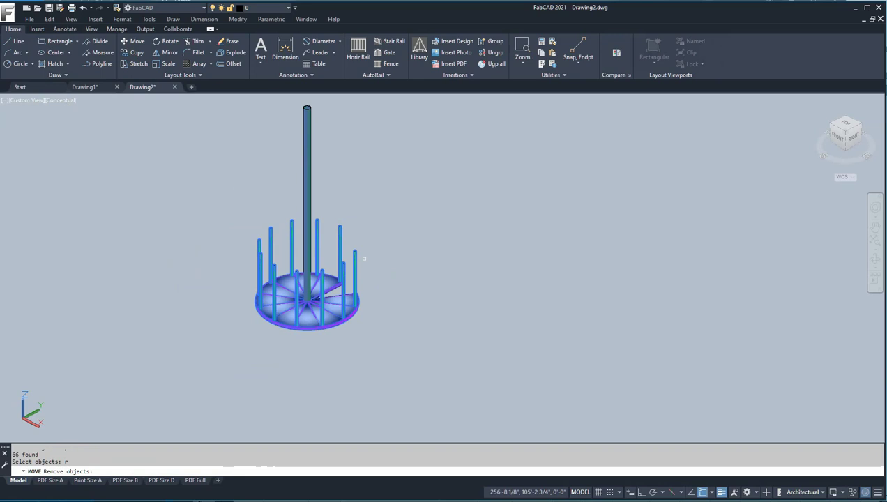
click(349, 297)
key(Return)
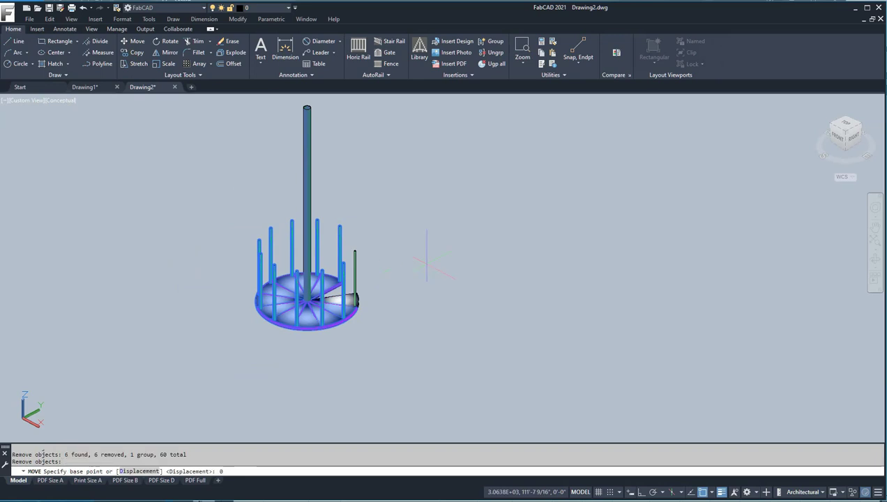
key(Return)
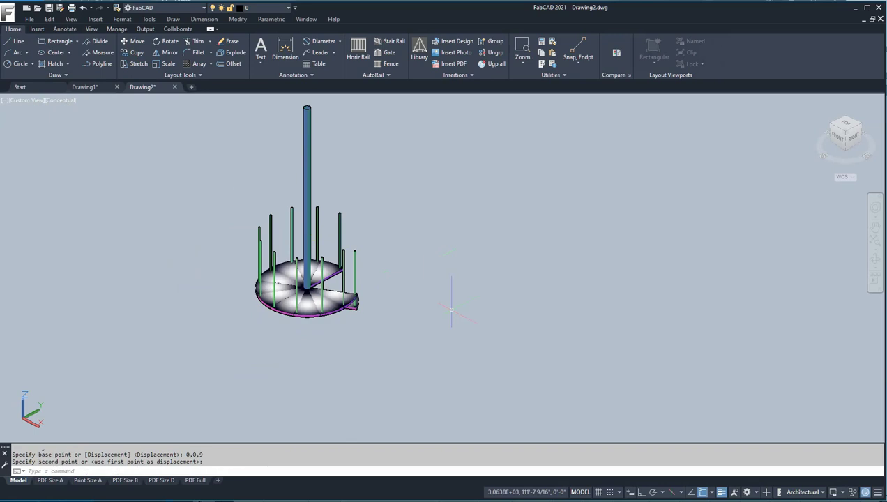
Step: Move the previous selection up by another 0,0,9, excluding the second tread and its picket
click(875, 258)
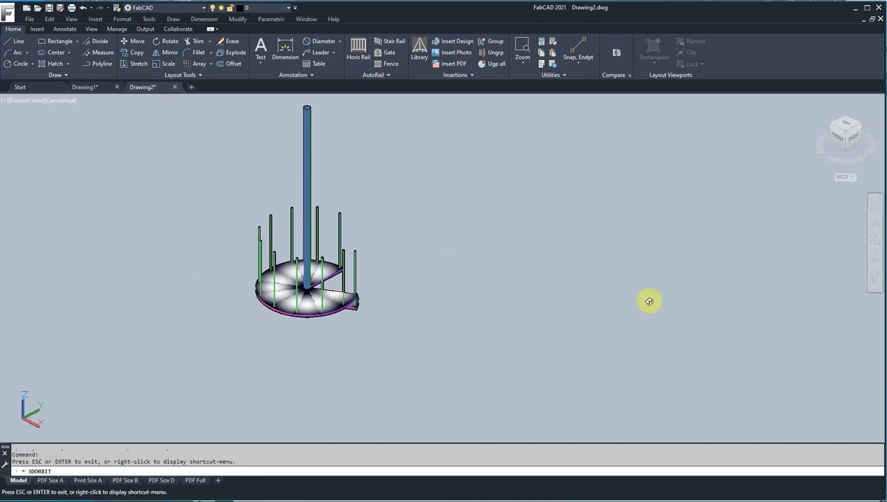
mouse_move(405, 317)
mouse_down()
mouse_move(297, 301)
mouse_move(297, 291)
mouse_move(303, 312)
mouse_move(353, 326)
mouse_move(389, 322)
mouse_up()
right_click(390, 323)
click(400, 332)
text(m)
key(Return)
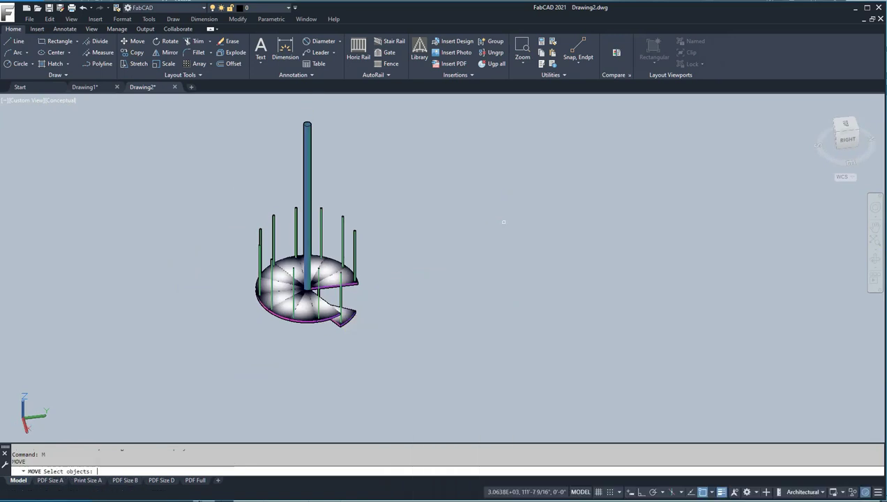
text(p)
key(Return)
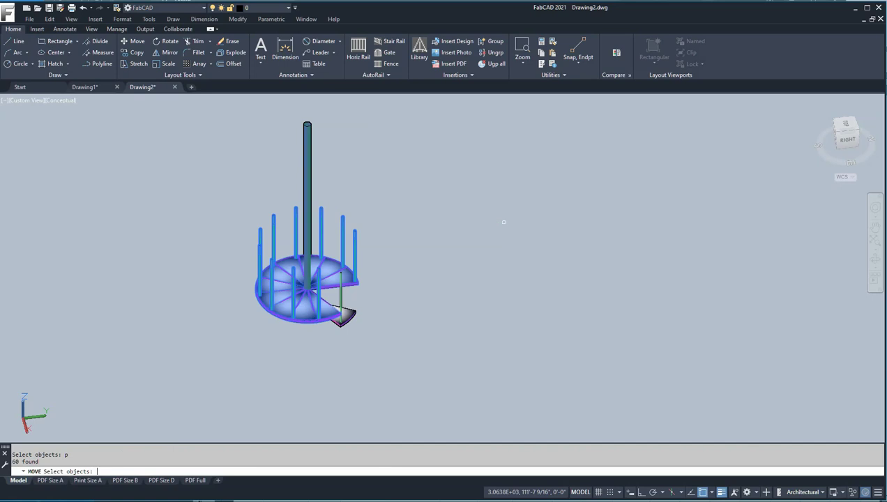
key(Return)
scroll(315, 293, up, 3)
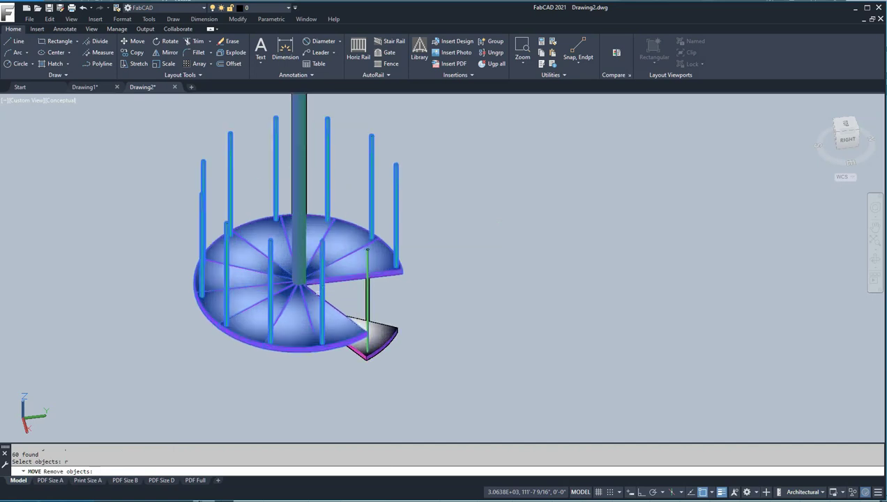
click(323, 287)
key(Return)
text(0)
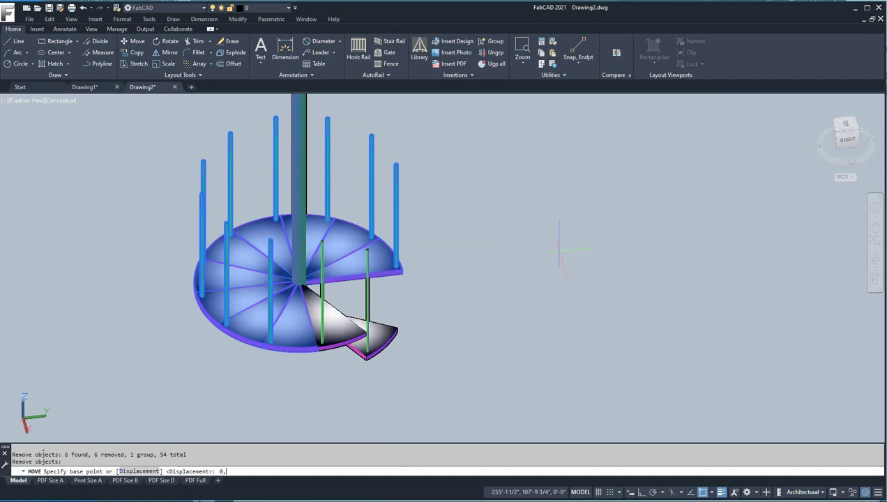
text(,0,9)
key(Return)
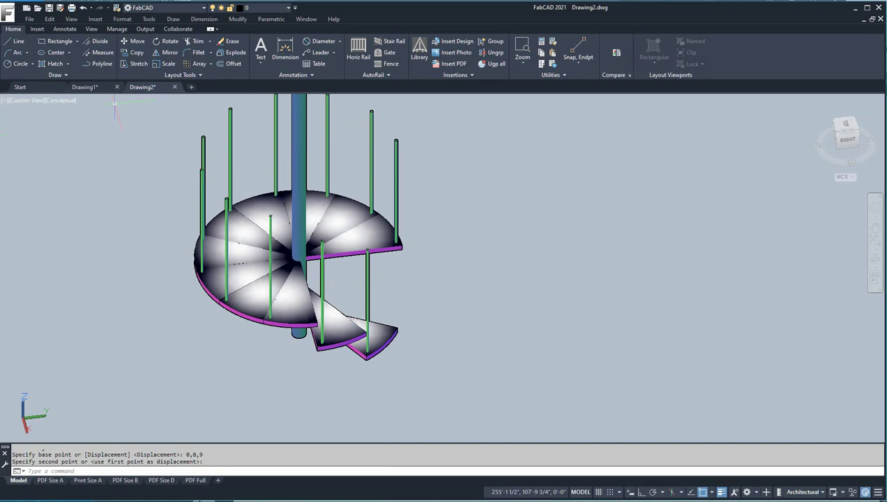
Step: Raise the previous selection by 0,0,9 again, excluding the third tread and its picket
click(131, 41)
text(p)
key(Return)
text(r)
key(Return)
drag(262, 209, 291, 388)
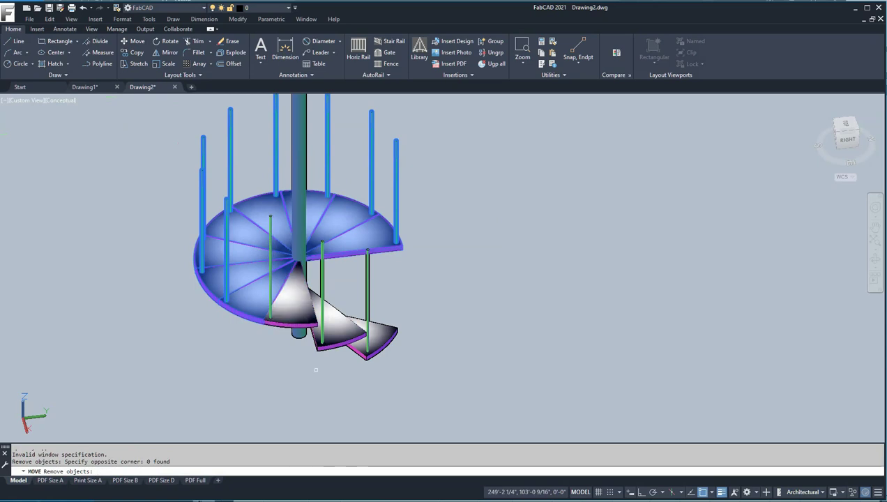
key(Return)
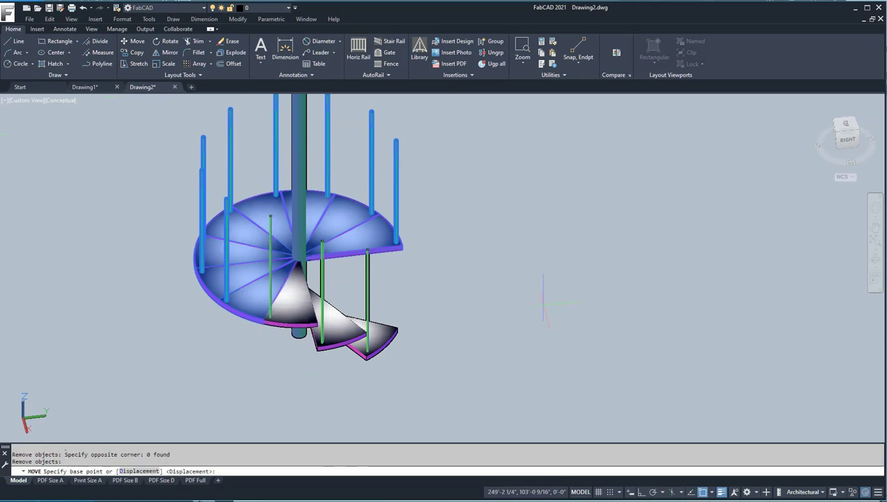
text(0,0,9)
key(Return)
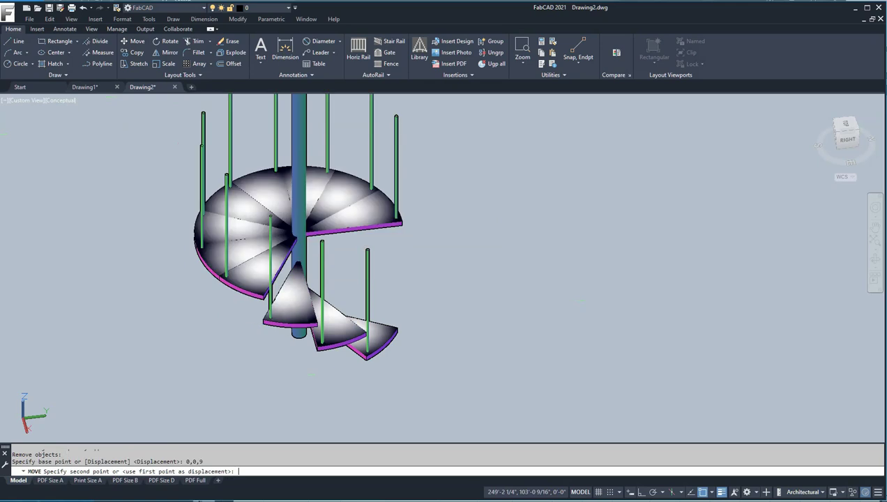
key(Return)
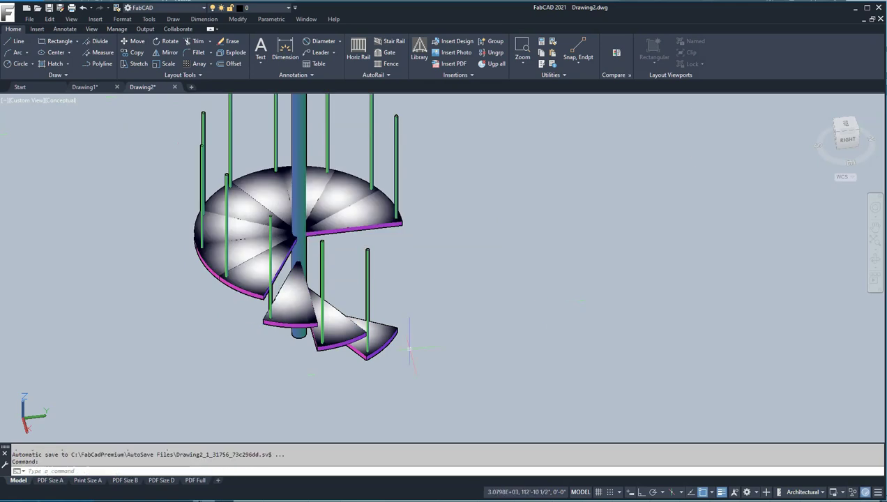
click(876, 260)
drag(581, 311, 604, 311)
key(Escape)
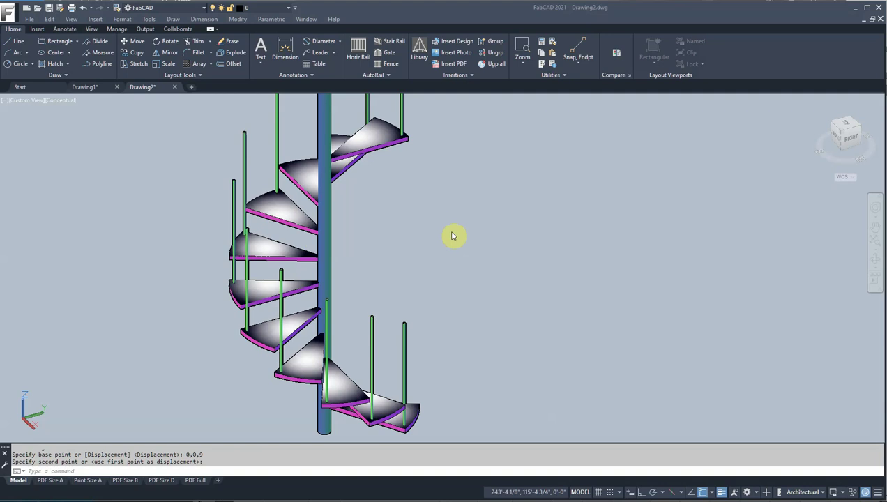
key(Escape)
text(move)
key(Return)
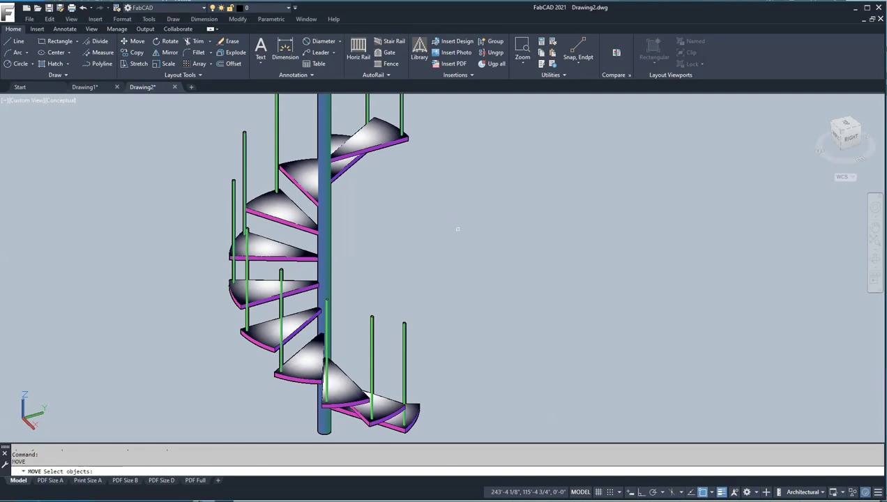
click(455, 217)
click(579, 223)
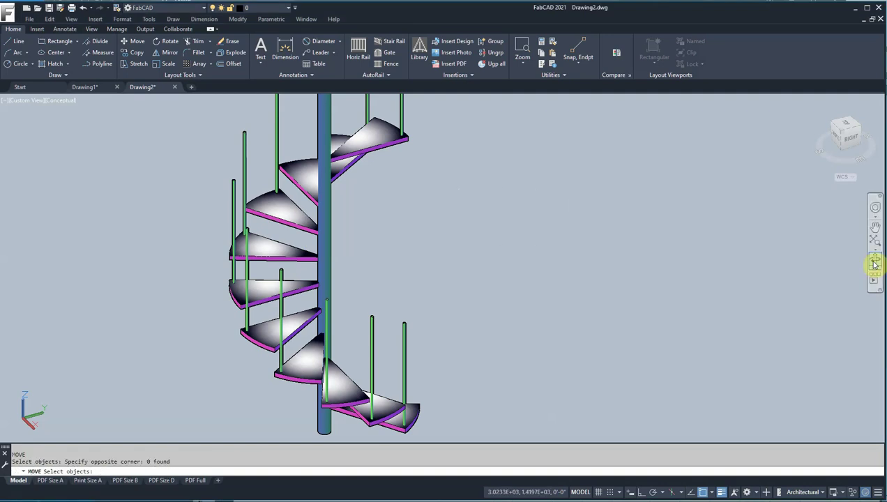
Step: Orbit around the spiral stair to examine the stepped treads from the front and the right side
click(874, 260)
drag(392, 257, 502, 225)
right_click(503, 224)
click(516, 226)
scroll(462, 229, up, 2)
scroll(462, 229, down, 6)
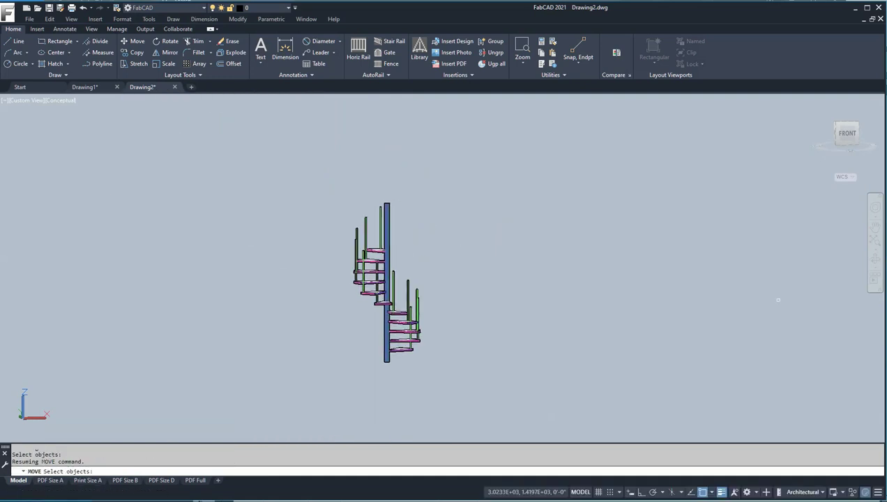
click(874, 257)
drag(479, 286, 350, 313)
right_click(98, 187)
click(124, 192)
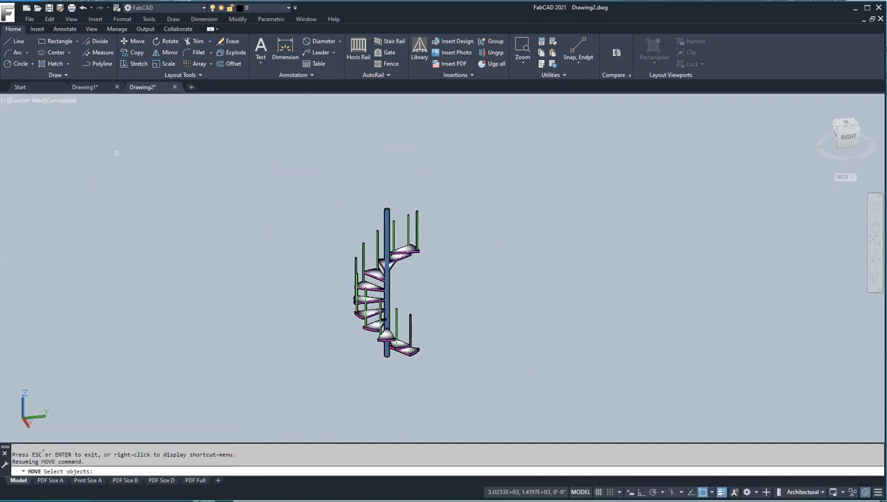
Step: Draw a fit-point spline through the picket tops from the lowest tread to the highest as the handrail path
click(66, 76)
click(9, 90)
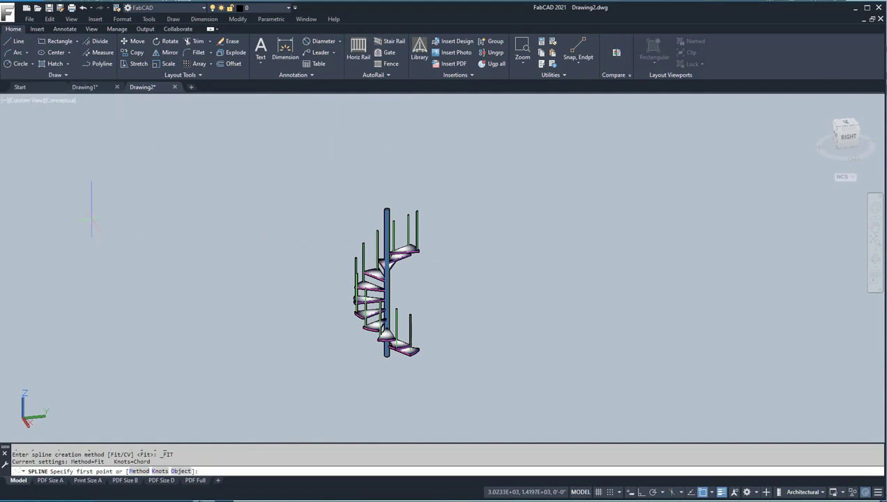
scroll(418, 307, up, 3)
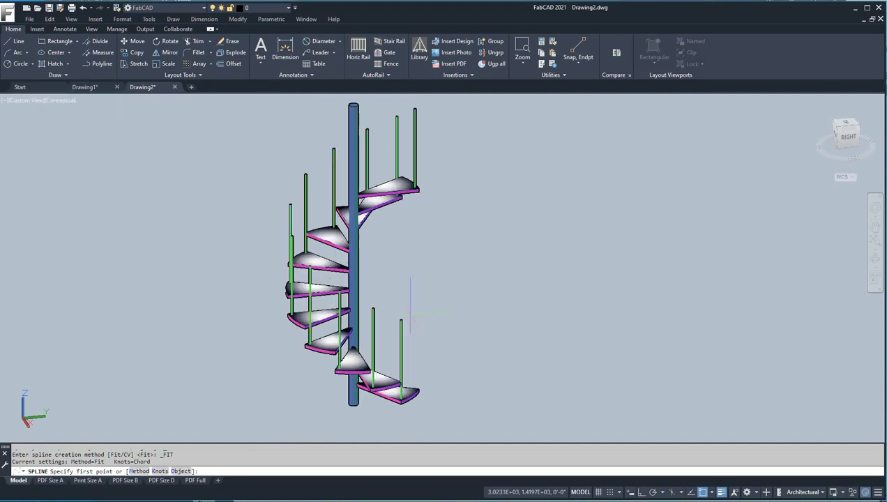
click(401, 320)
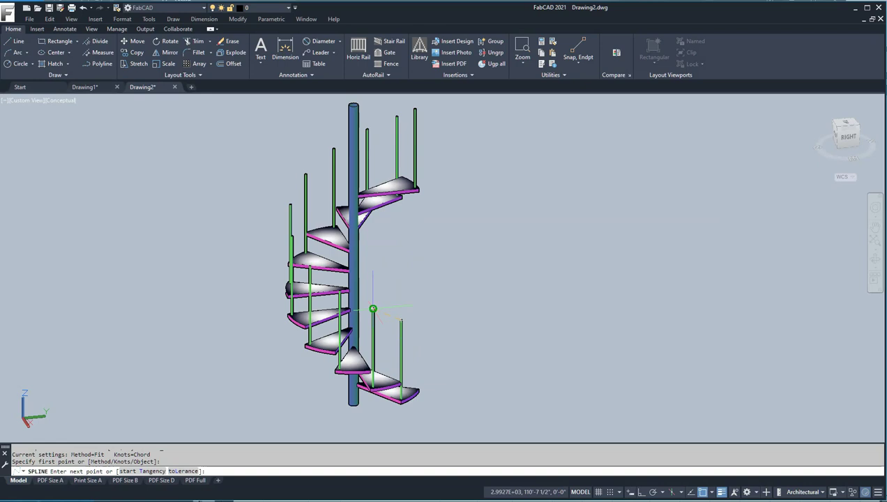
click(373, 308)
click(339, 291)
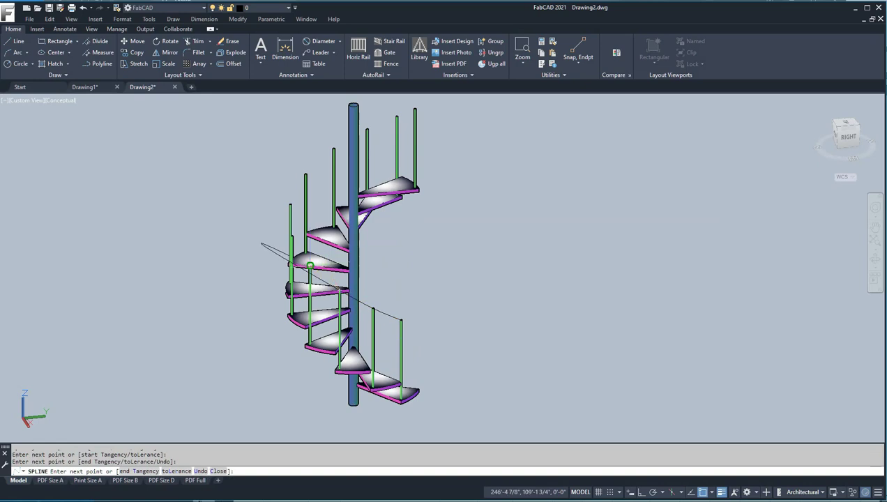
click(292, 236)
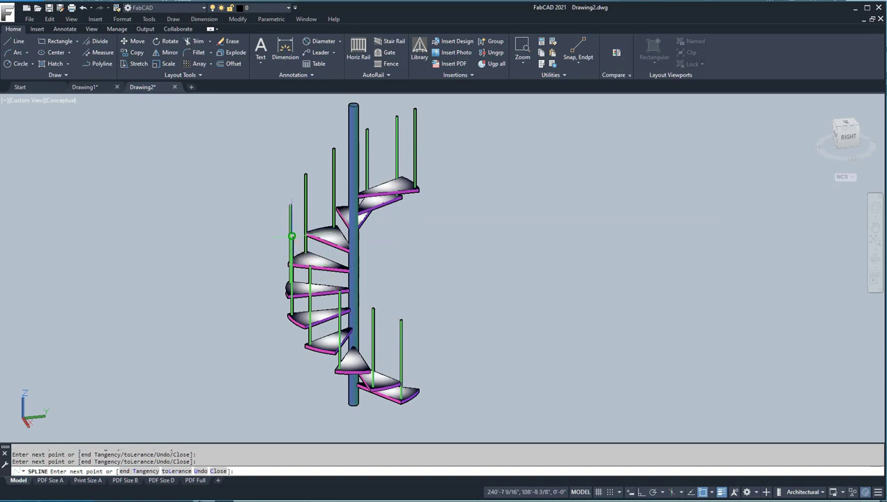
click(291, 205)
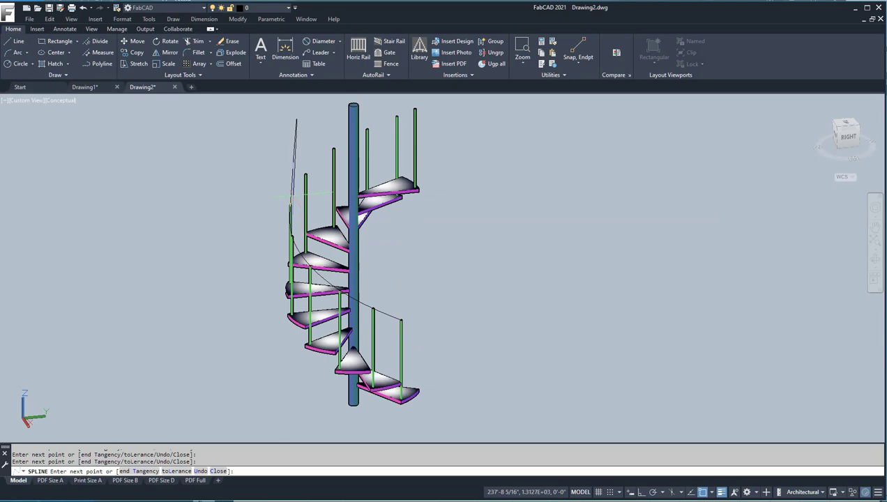
click(304, 174)
click(333, 148)
click(397, 116)
click(415, 108)
key(Return)
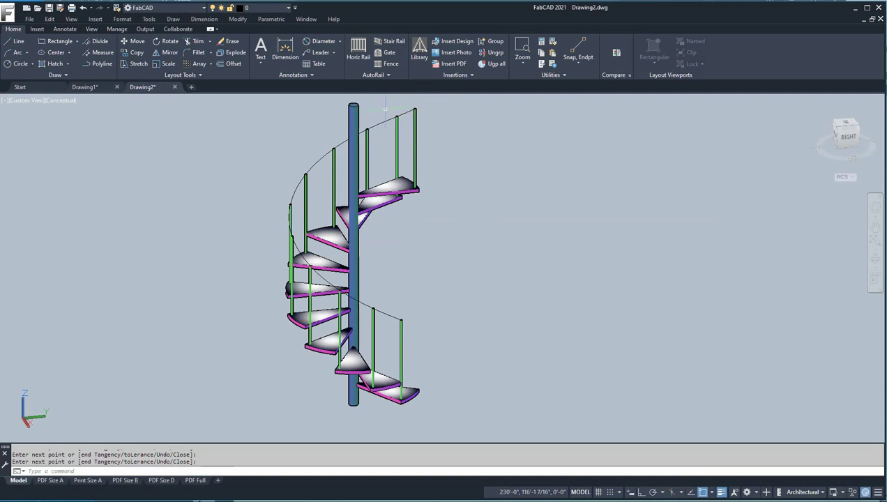
key(Return)
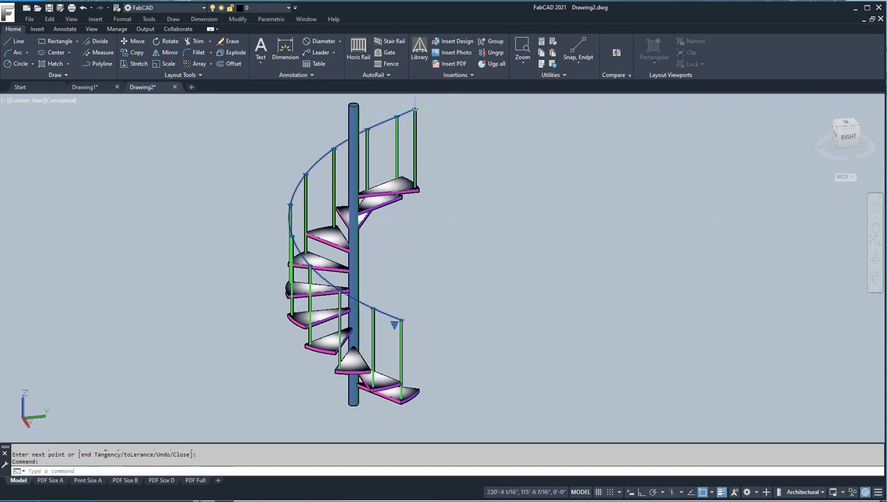
Step: Change the handrail spline's color to Red in its properties
click(541, 48)
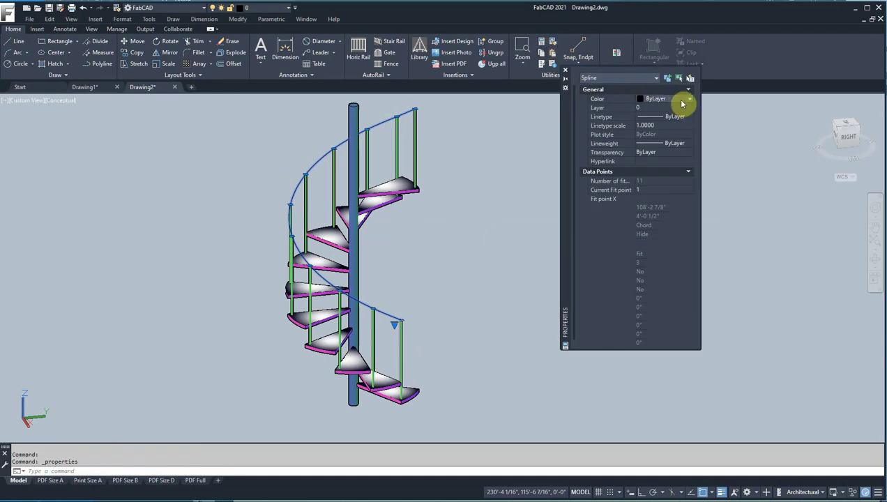
click(687, 100)
click(652, 125)
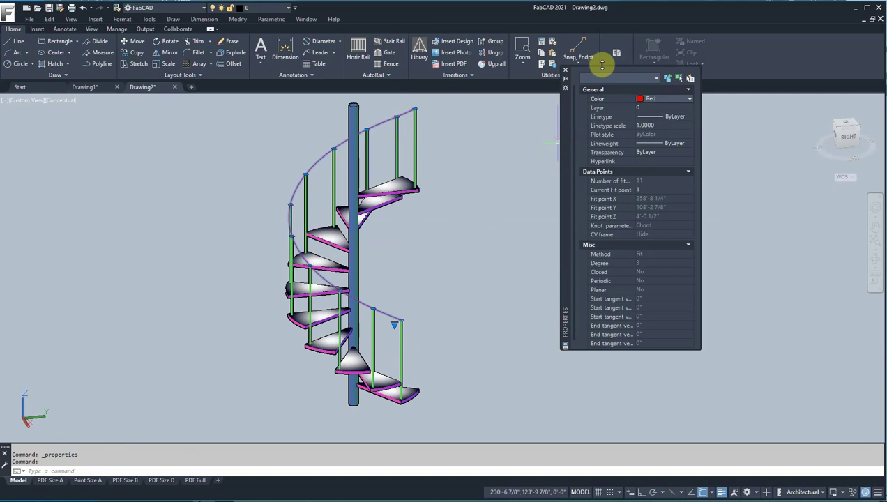
click(564, 70)
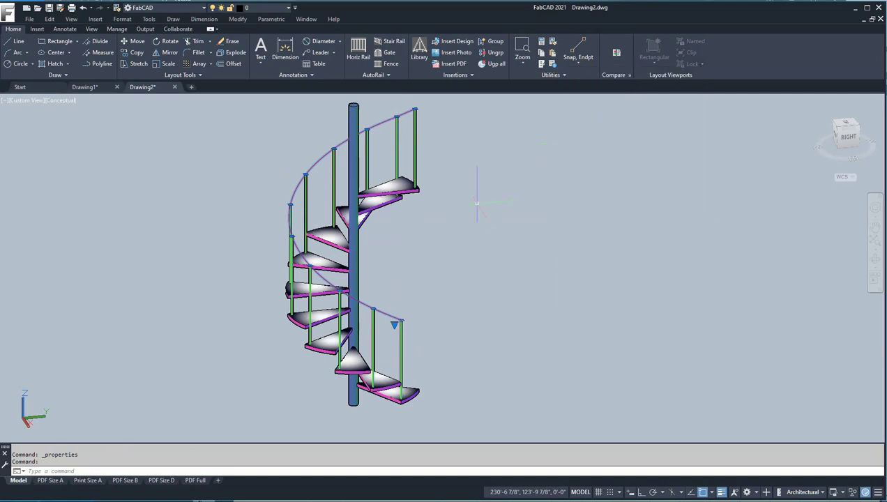
key(Escape)
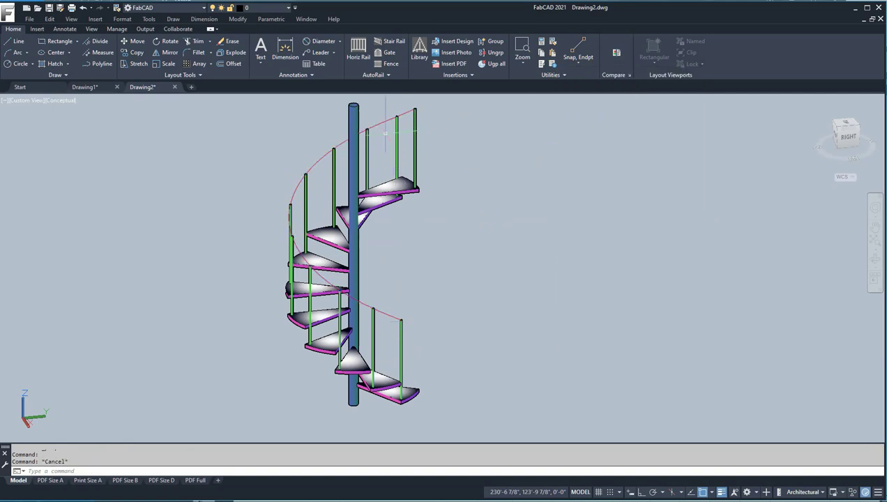
Step: Set the handrail spline's lineweight to 0.60 mm
click(384, 122)
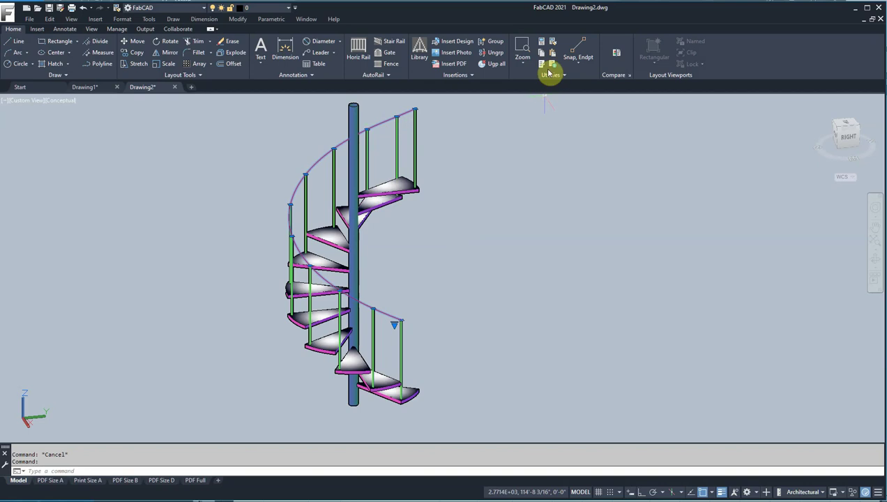
click(543, 44)
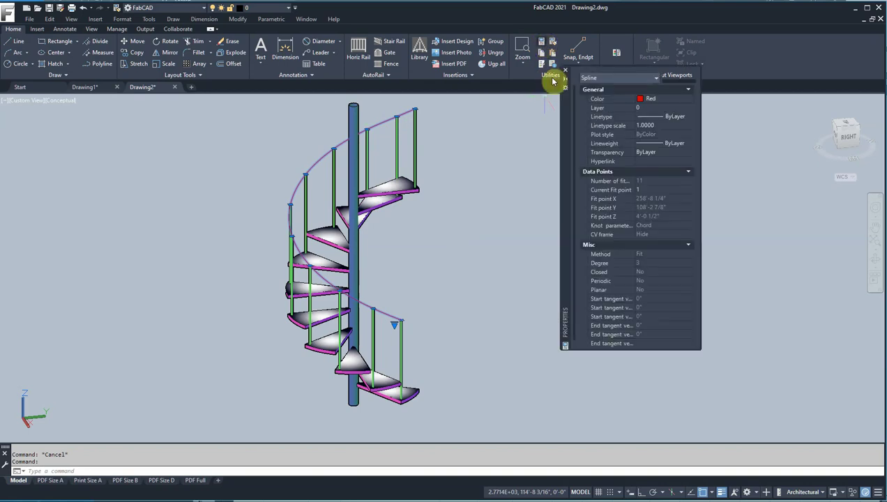
click(690, 145)
click(690, 145)
drag(686, 169, 690, 192)
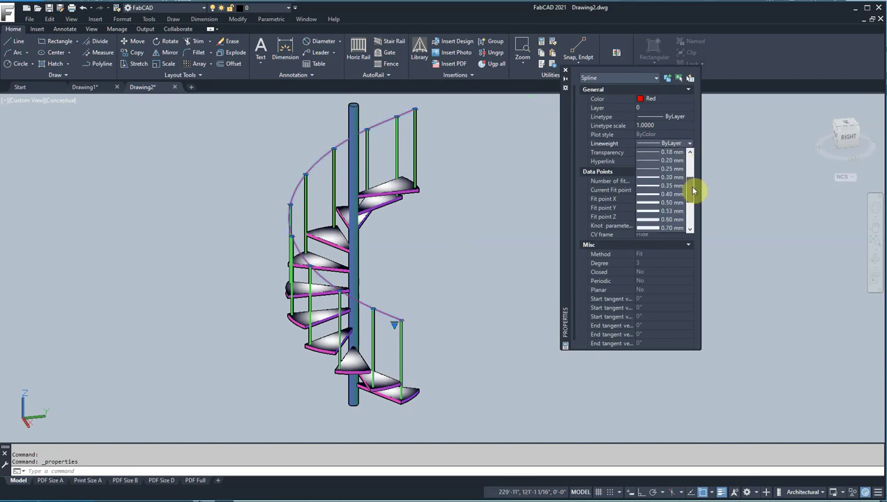
click(646, 223)
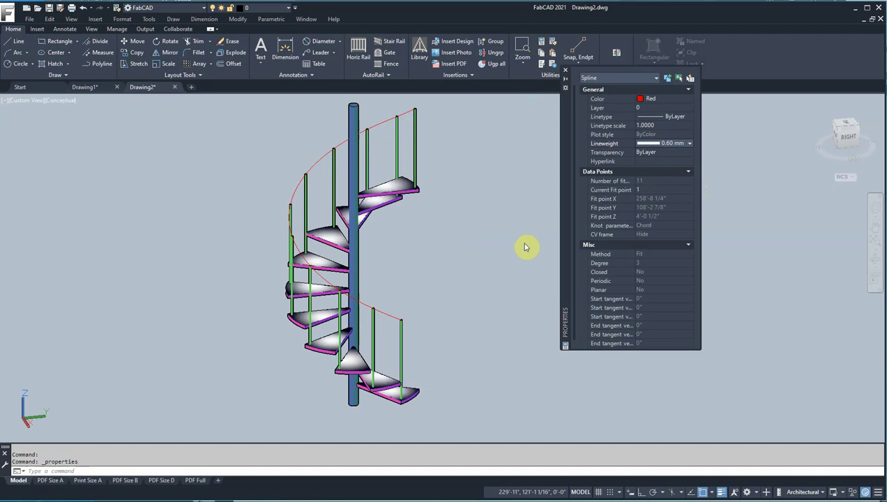
key(Escape)
scroll(466, 287, up, 1)
scroll(466, 287, down, 2)
click(565, 73)
Step: Orbit around the spiral stair to examine the thickened handrail, ending in the Front view
shift+middle_drag(568, 265, 615, 272)
right_click(616, 271)
click(634, 277)
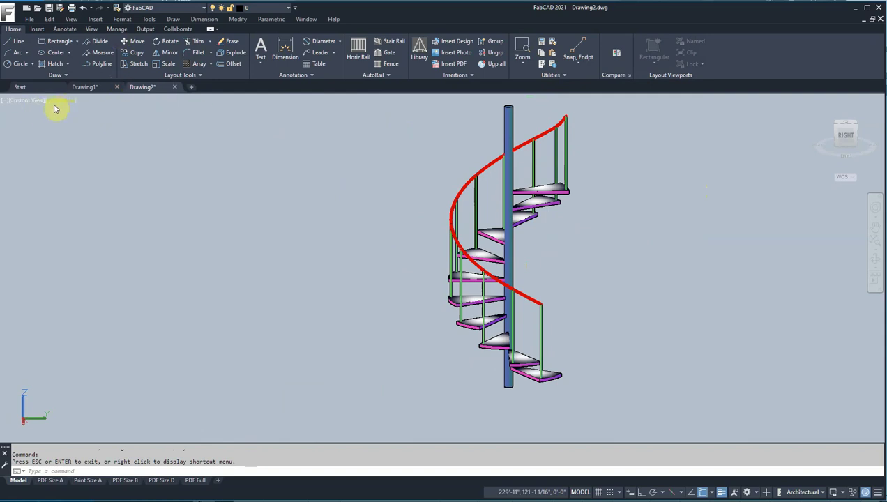
click(25, 101)
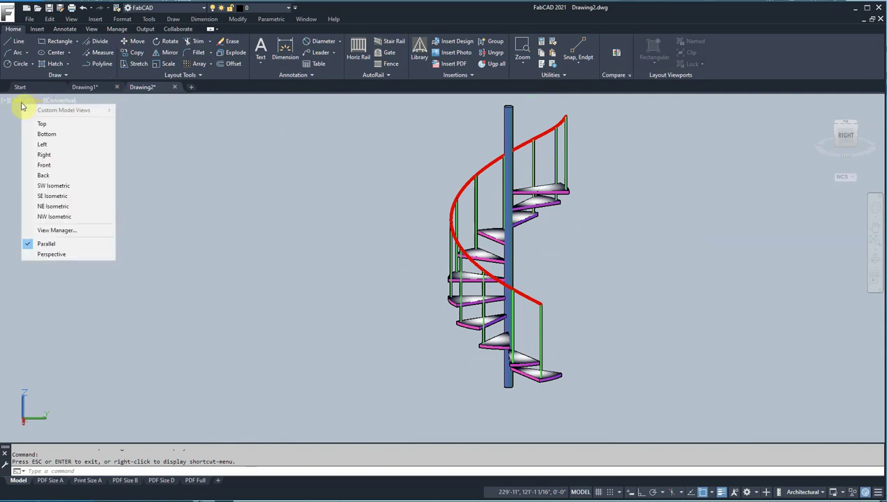
click(44, 165)
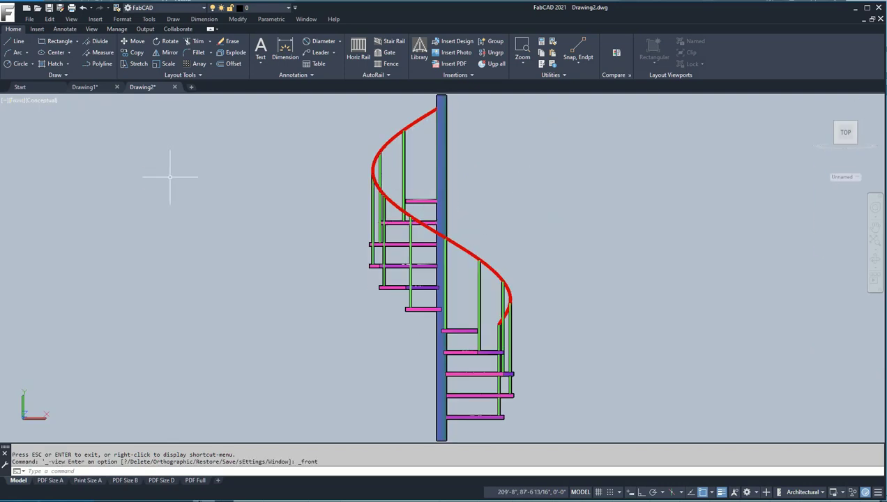
Step: Switch to the Back view and add a vertical linear dimension between the tops of the two lowest treads, left of the stair
click(17, 102)
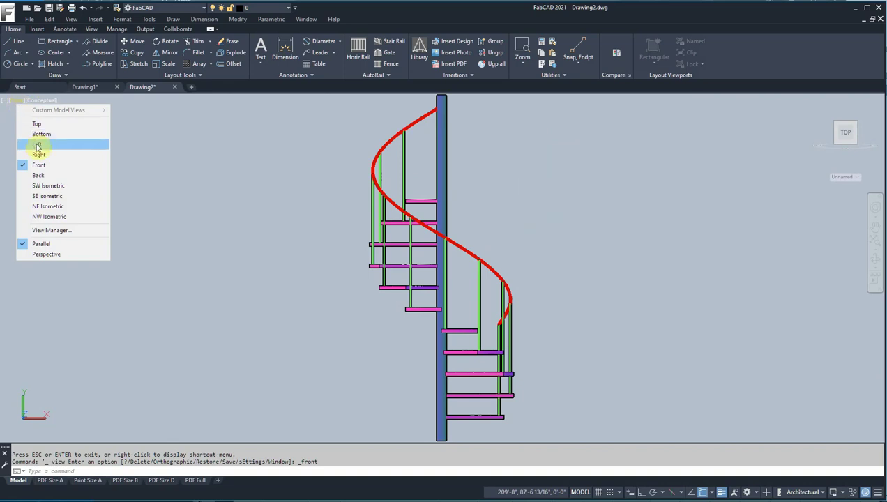
click(39, 175)
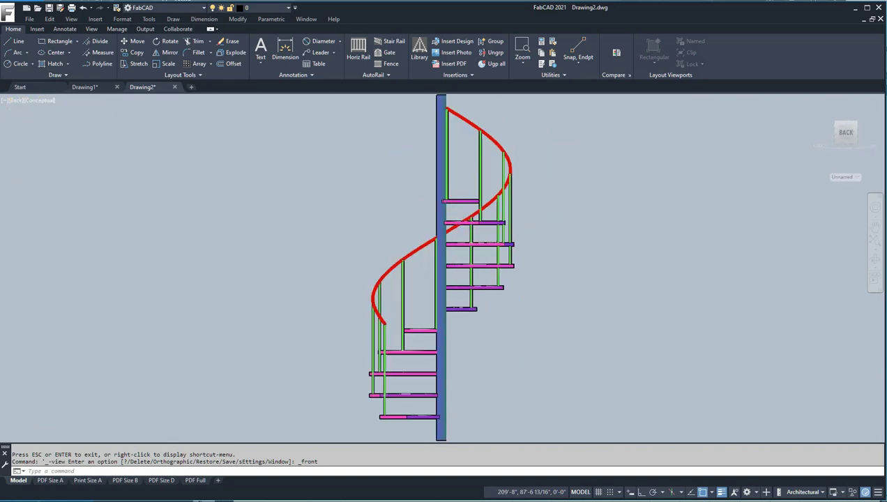
middle_drag(594, 324, 545, 315)
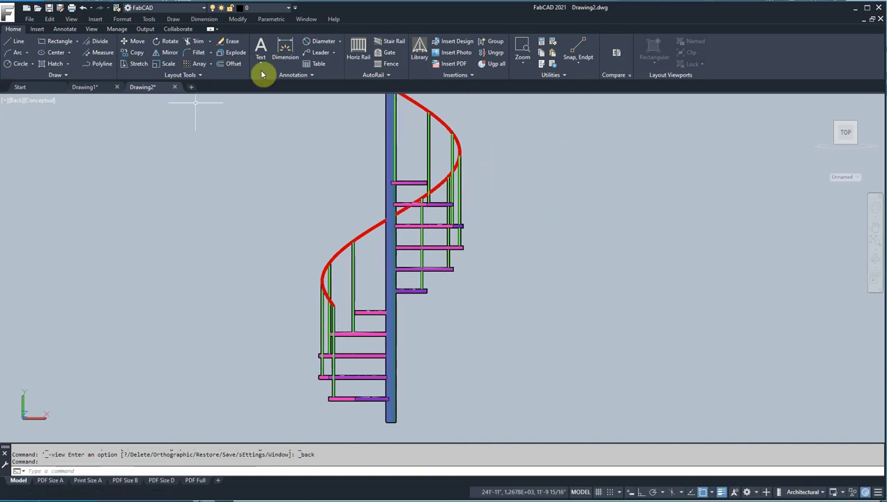
click(337, 41)
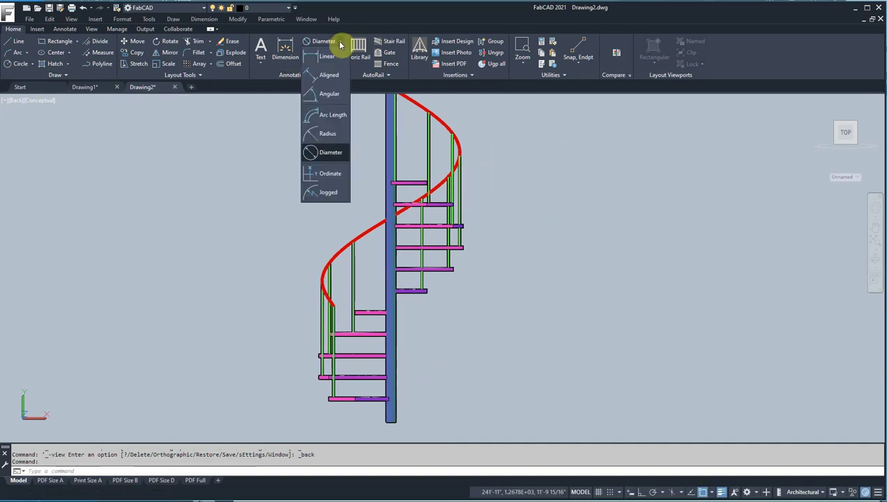
click(322, 58)
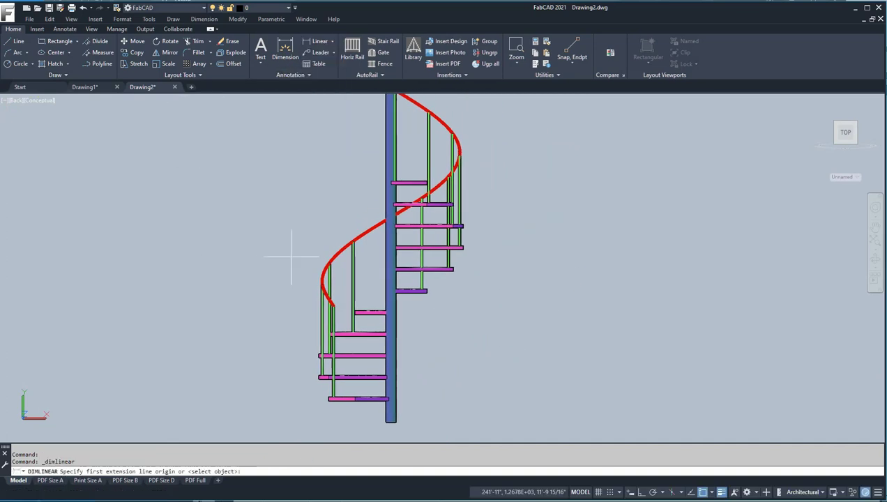
click(328, 397)
scroll(314, 380, up, 4)
click(303, 357)
click(241, 389)
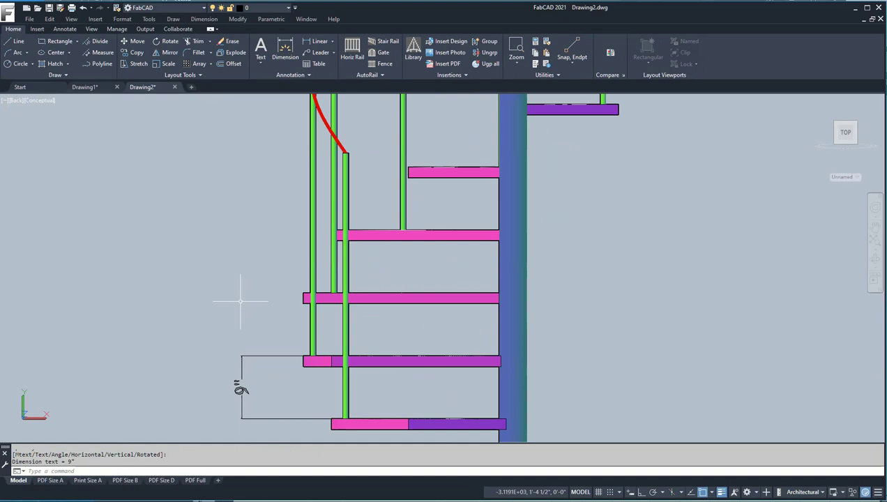
Step: Add a linear dimension of the center pole's full height, placed to the right of the stair
scroll(241, 298, down, 2)
scroll(489, 267, up, 2)
scroll(420, 319, down, 3)
scroll(425, 308, down, 2)
middle_drag(425, 309, 407, 311)
click(320, 43)
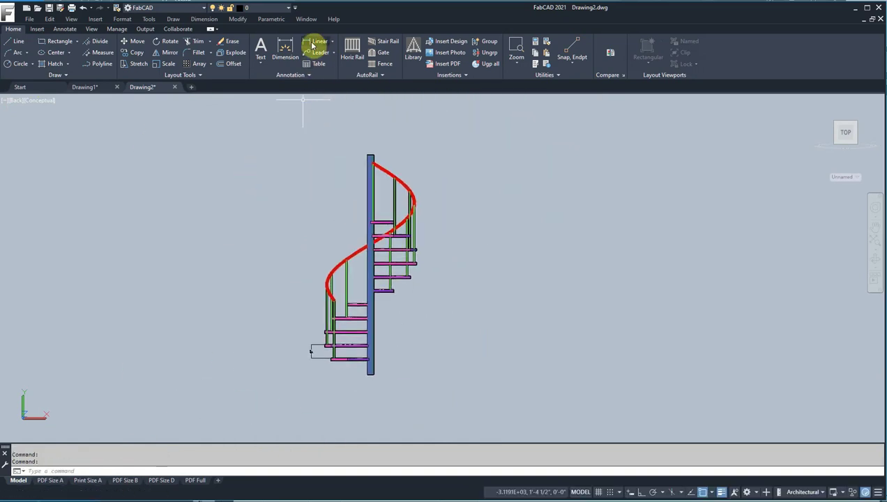
click(371, 155)
click(372, 375)
click(431, 351)
Step: Inspect the center pole's height dimension and orbit around the dimensioned stair
scroll(446, 275, up, 4)
scroll(443, 274, down, 4)
shift+middle_drag(432, 264, 77, 309)
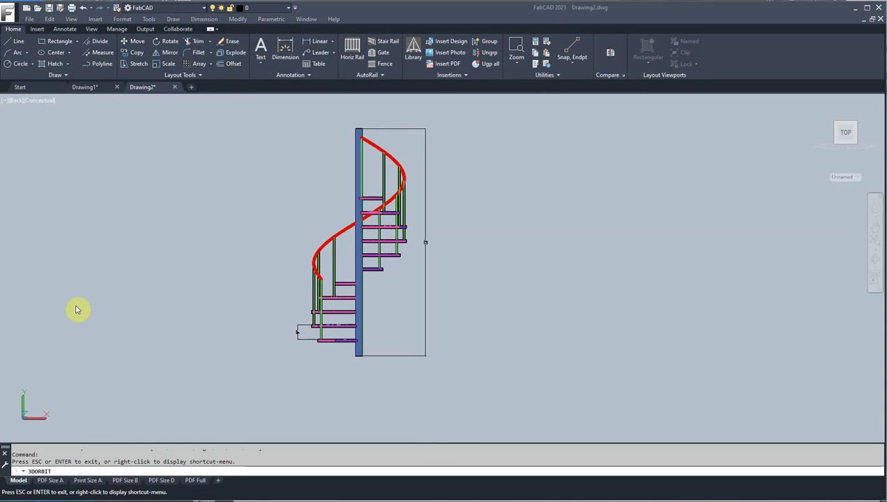